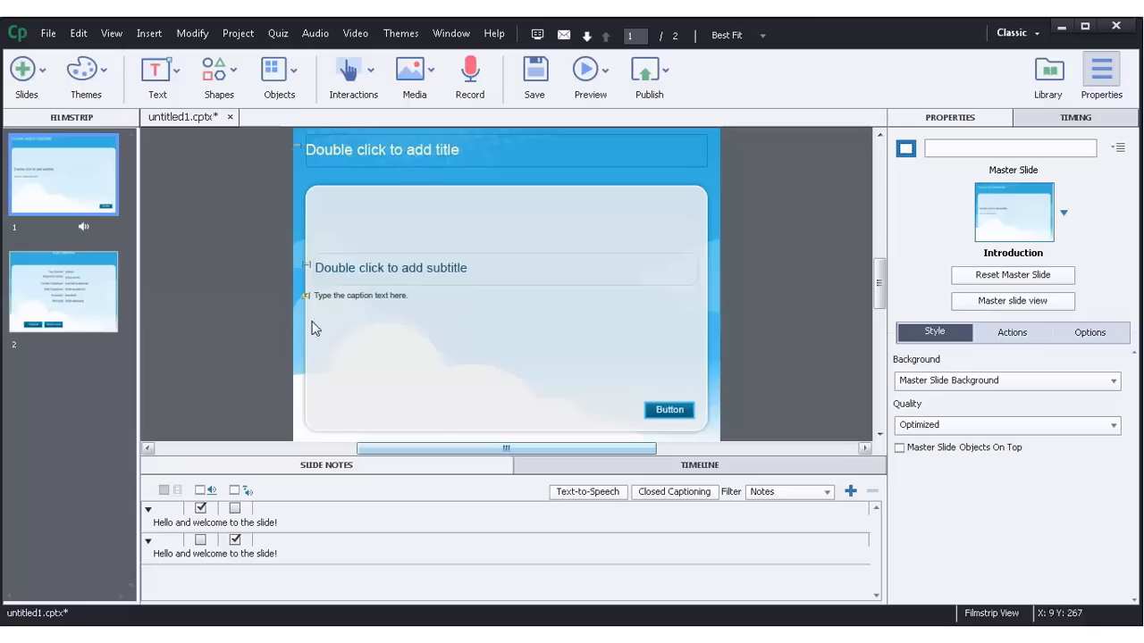
# Step: Review the project's two slides and the question types offered for insertion, leaving without adding any question
pyautogui.click(94, 282)
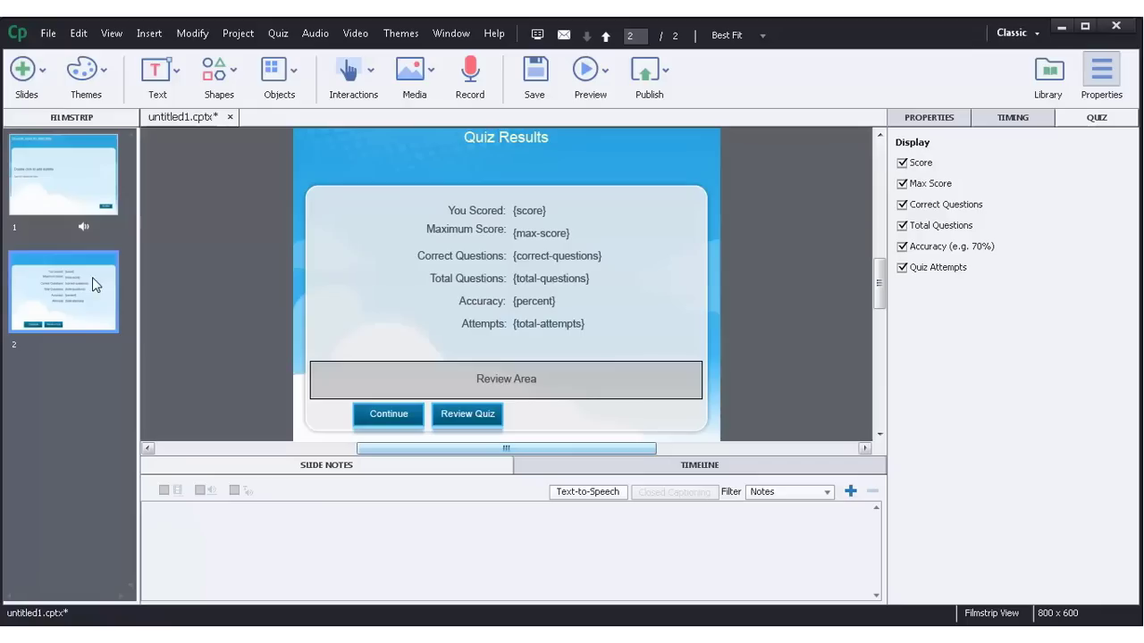
pyautogui.click(96, 176)
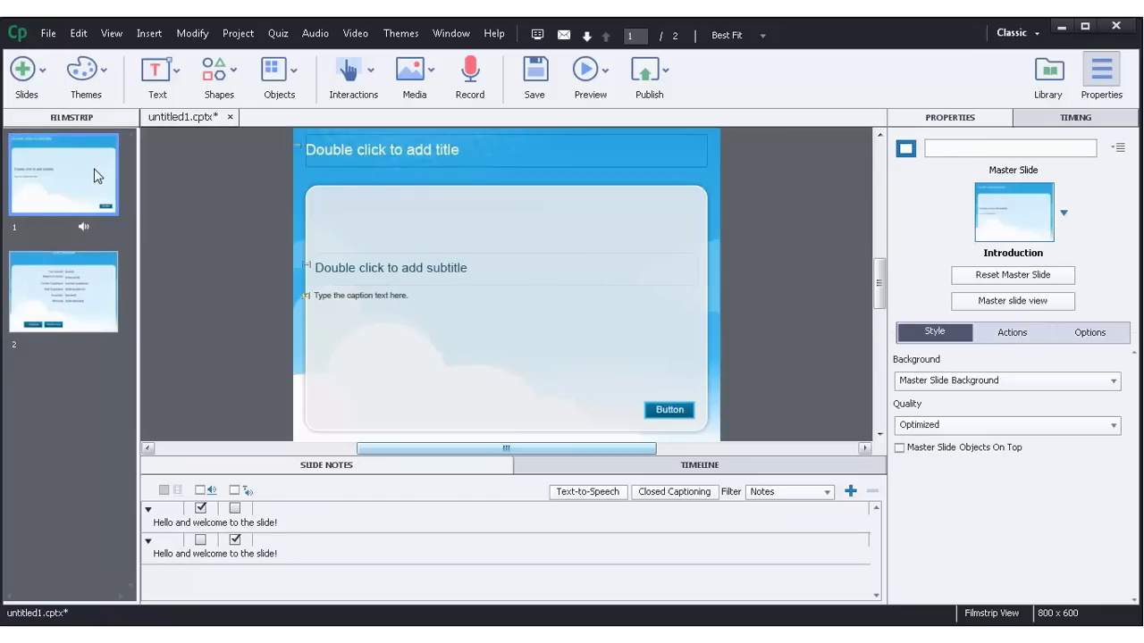
pyautogui.click(278, 34)
pyautogui.click(322, 48)
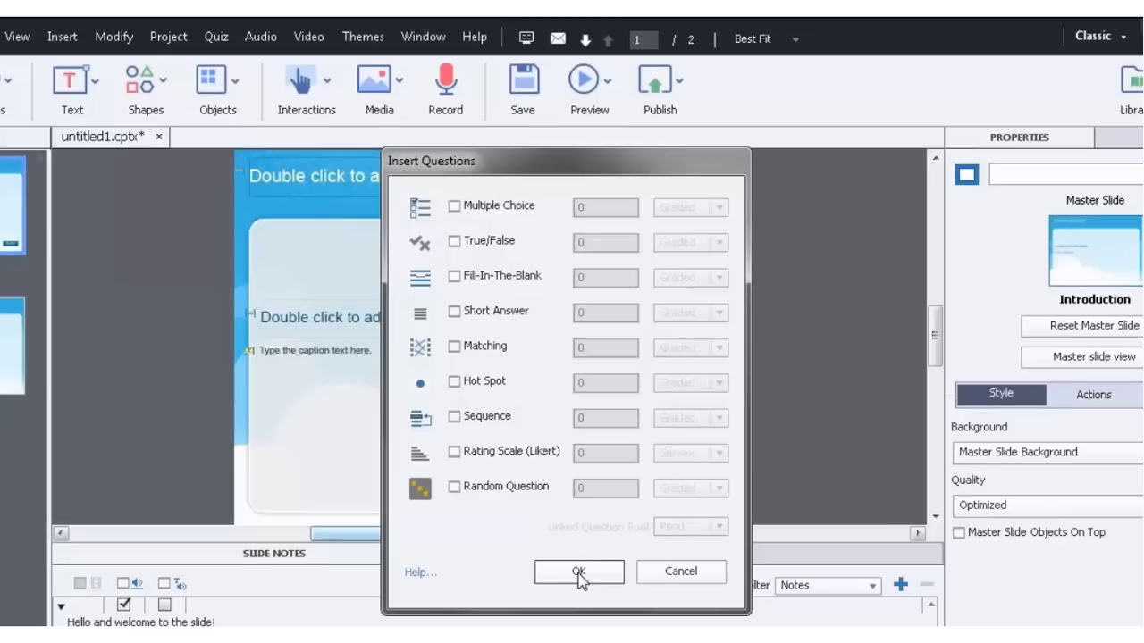
pyautogui.click(684, 572)
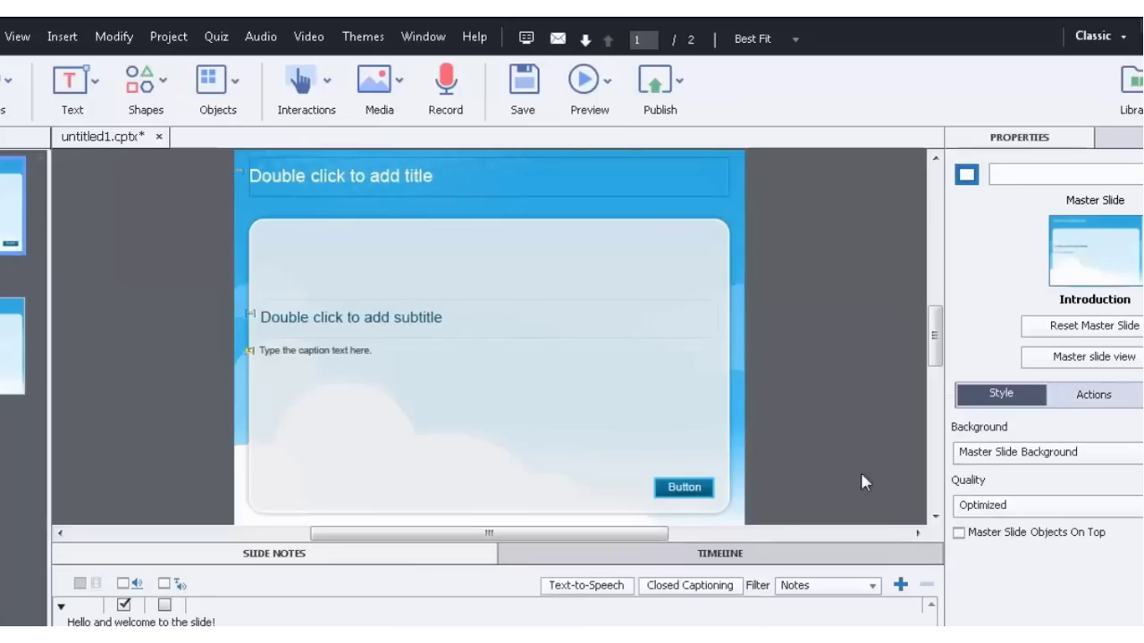
# Step: Switch to Gift Questions.txt in Notepad and examine the double-colon title syntax of GIFT Question One
pyautogui.moveTo(901, 637)
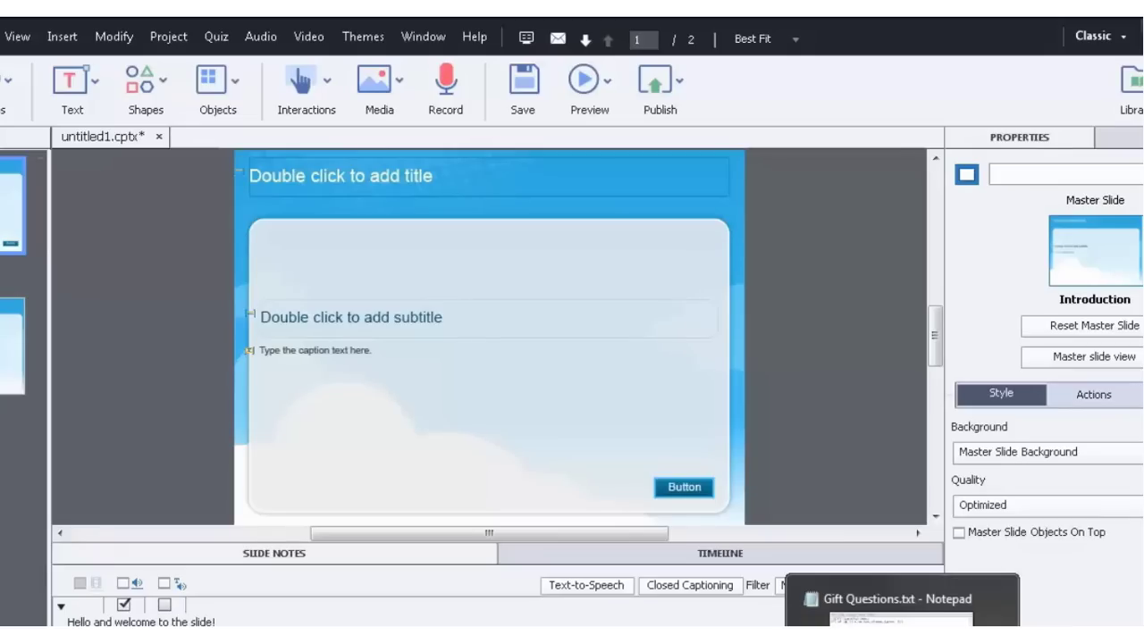
pyautogui.click(902, 616)
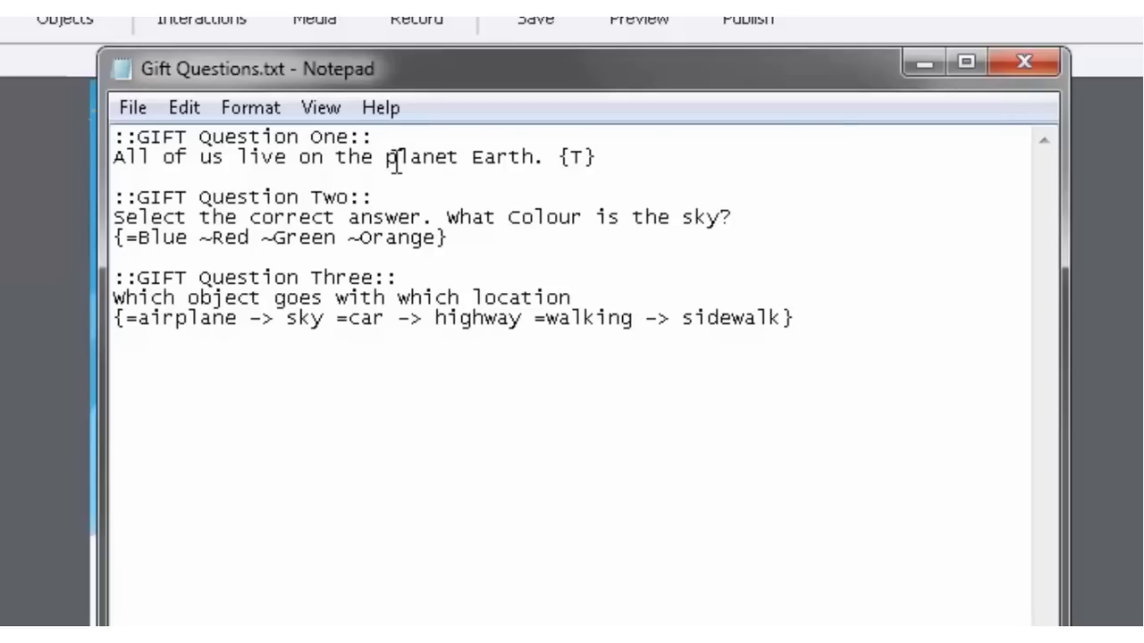
pyautogui.moveTo(380, 136); pyautogui.dragTo(103, 138)
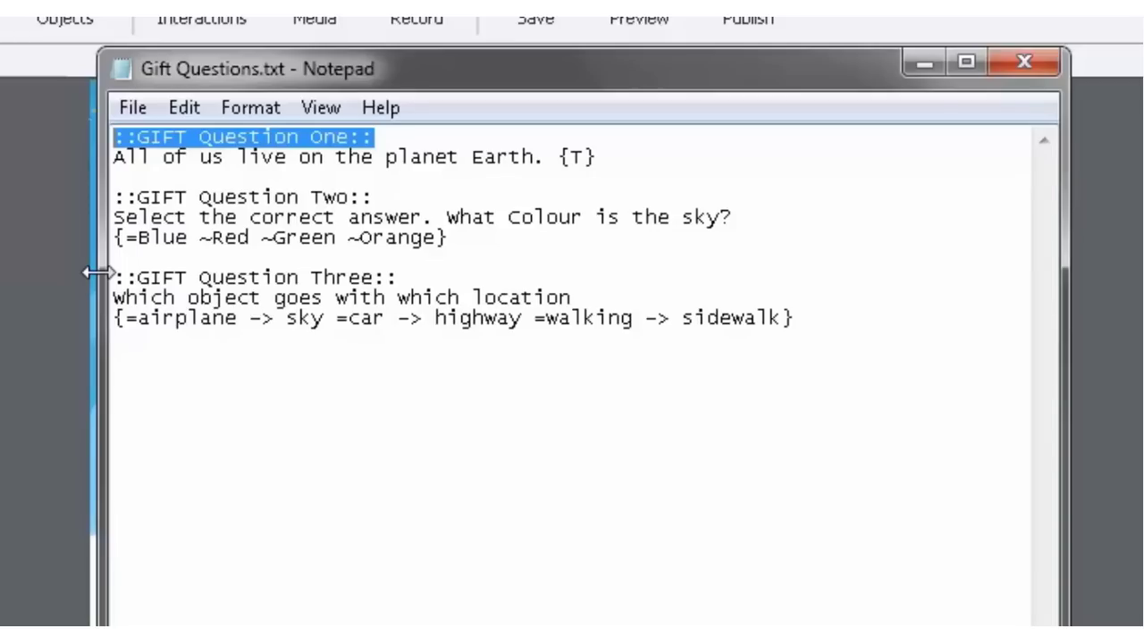
pyautogui.click(404, 136)
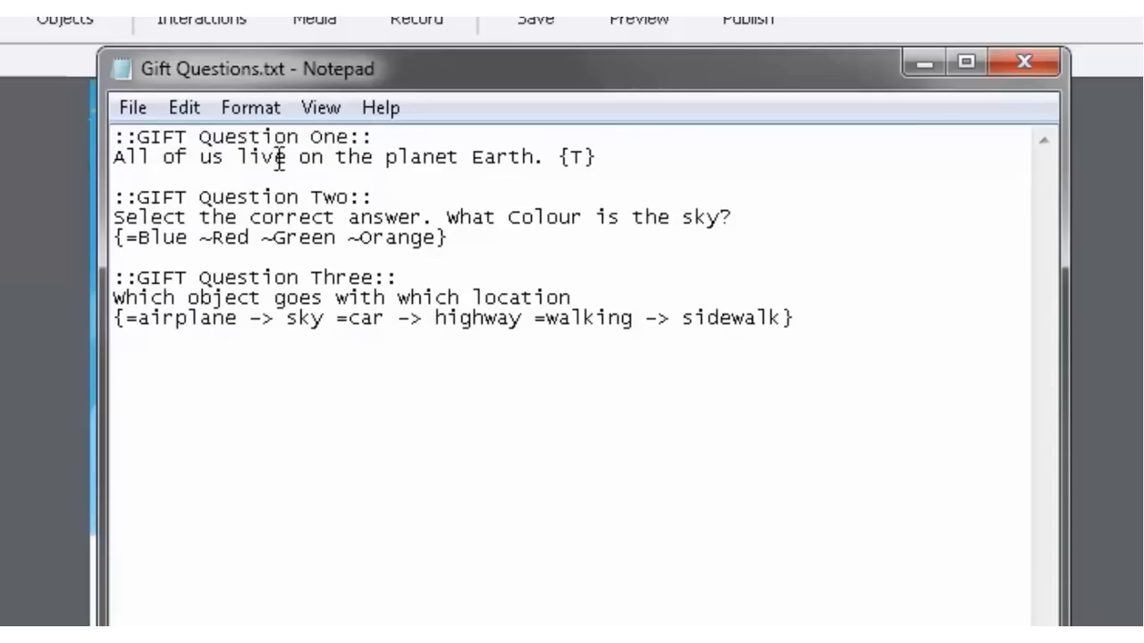
pyautogui.moveTo(138, 137); pyautogui.dragTo(114, 136)
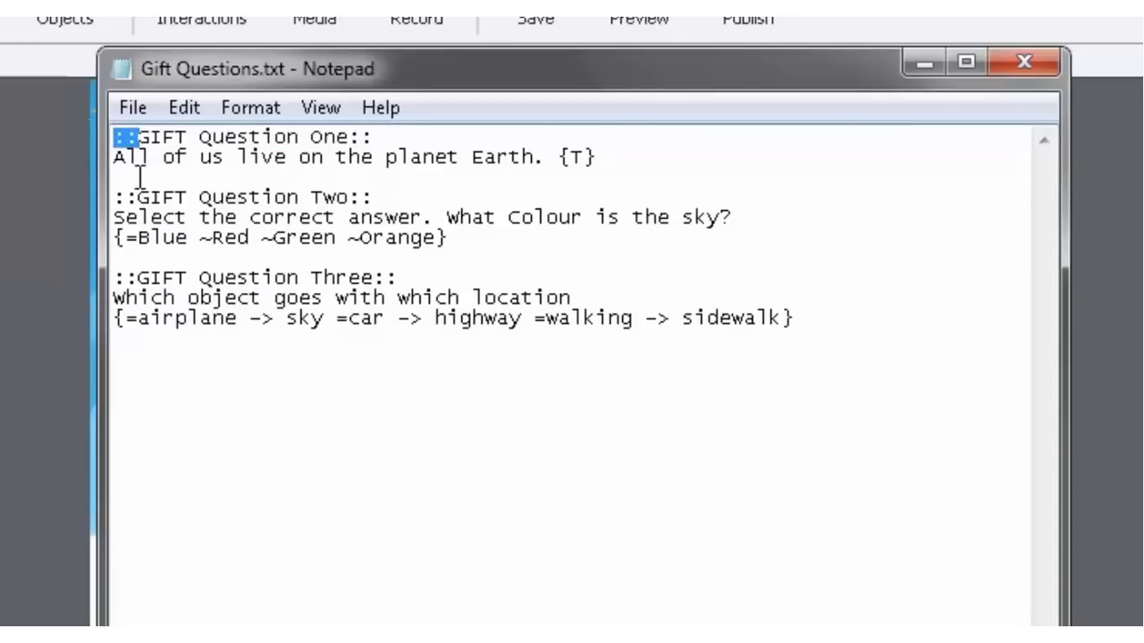
pyautogui.click(189, 136)
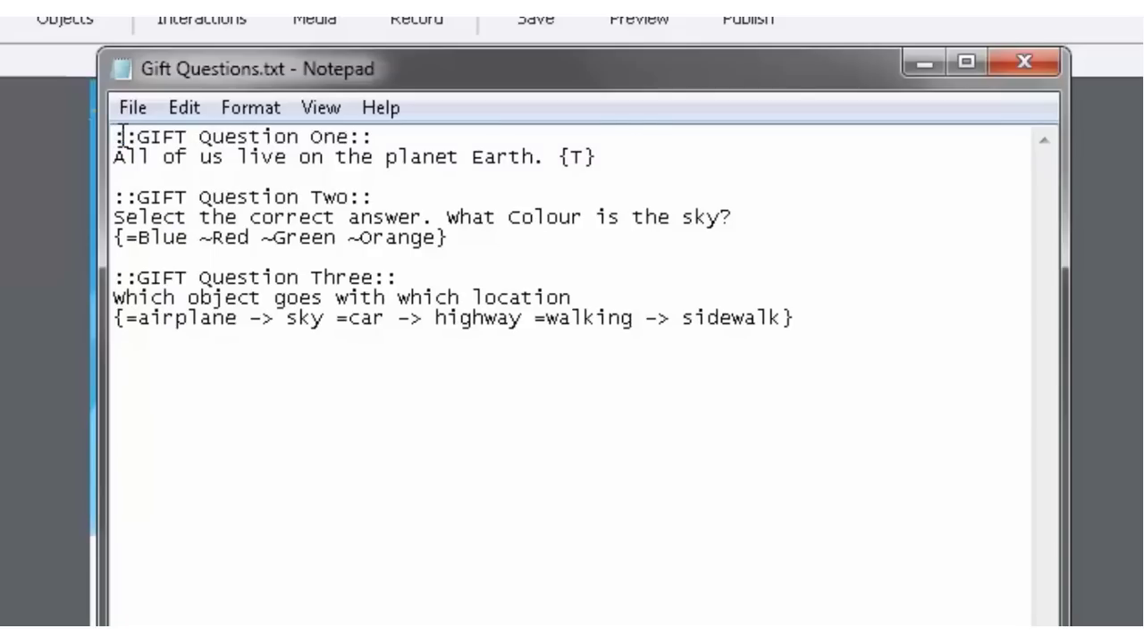
pyautogui.moveTo(114, 137); pyautogui.dragTo(419, 141)
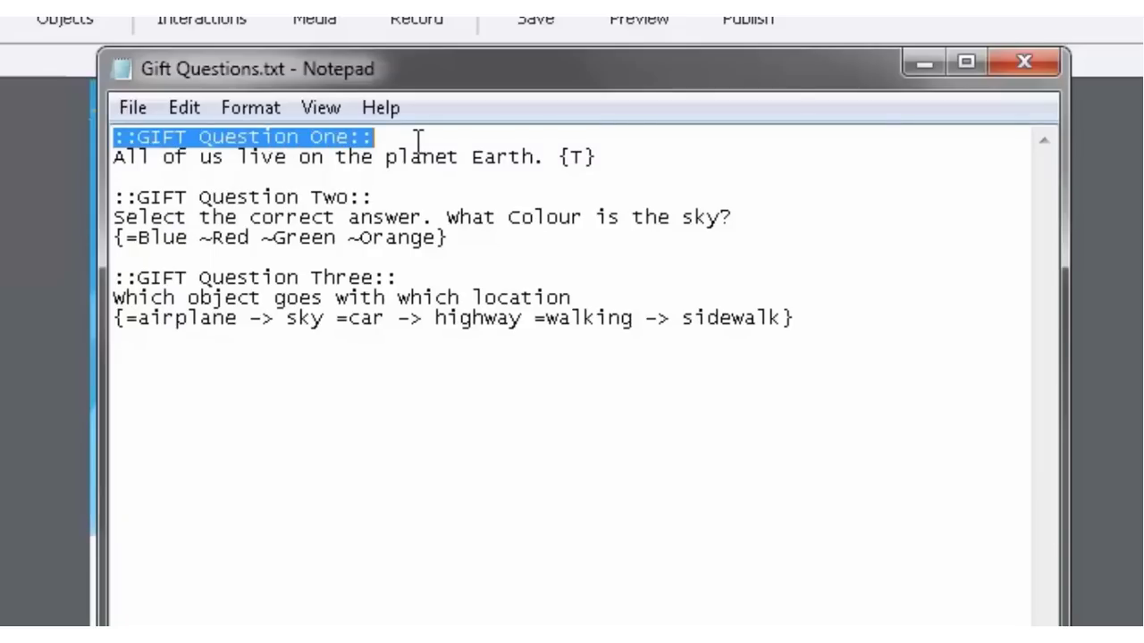
pyautogui.click(165, 143)
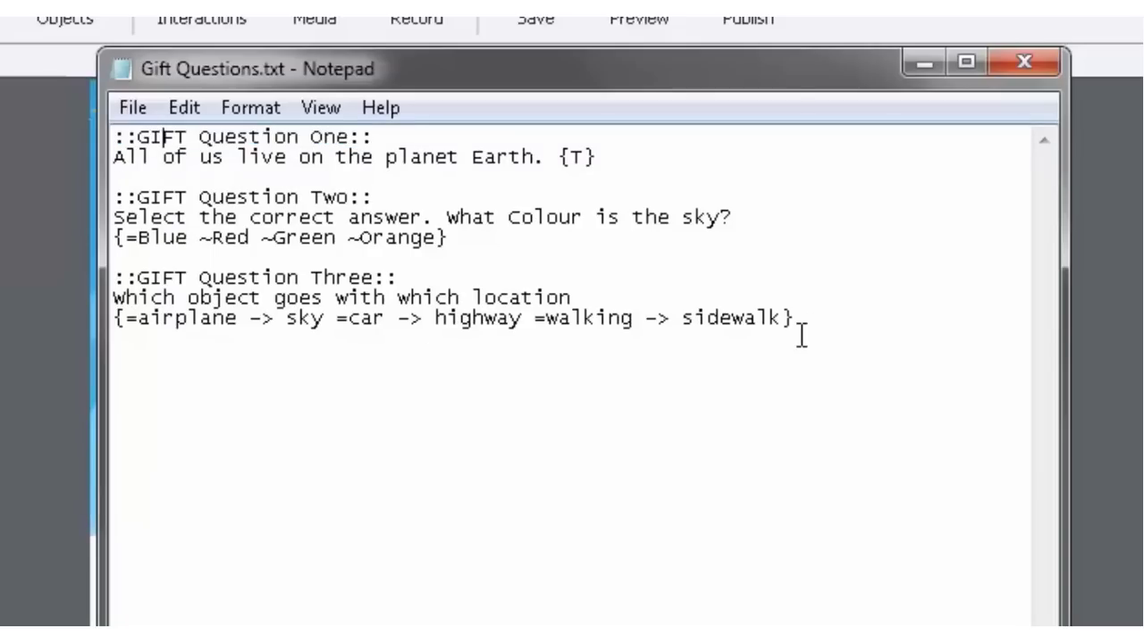
# Step: Add the title line "::Gift Question Four::" below question three, separated by a blank line
pyautogui.click(840, 329)
pyautogui.press('Return')
pyautogui.press('Return')
pyautogui.write('::Gift Question')
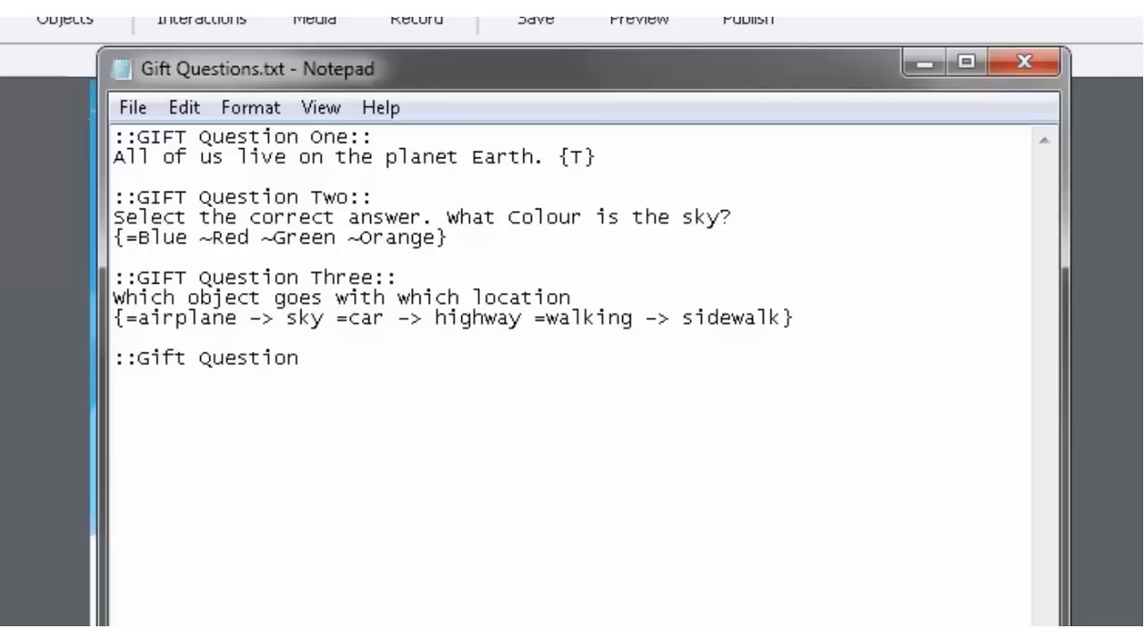
pyautogui.write(' Four::')
pyautogui.press('Return')
# Step: Write the statement "Every human lives on the planet Earth." under the question four title
pyautogui.write('Ev')
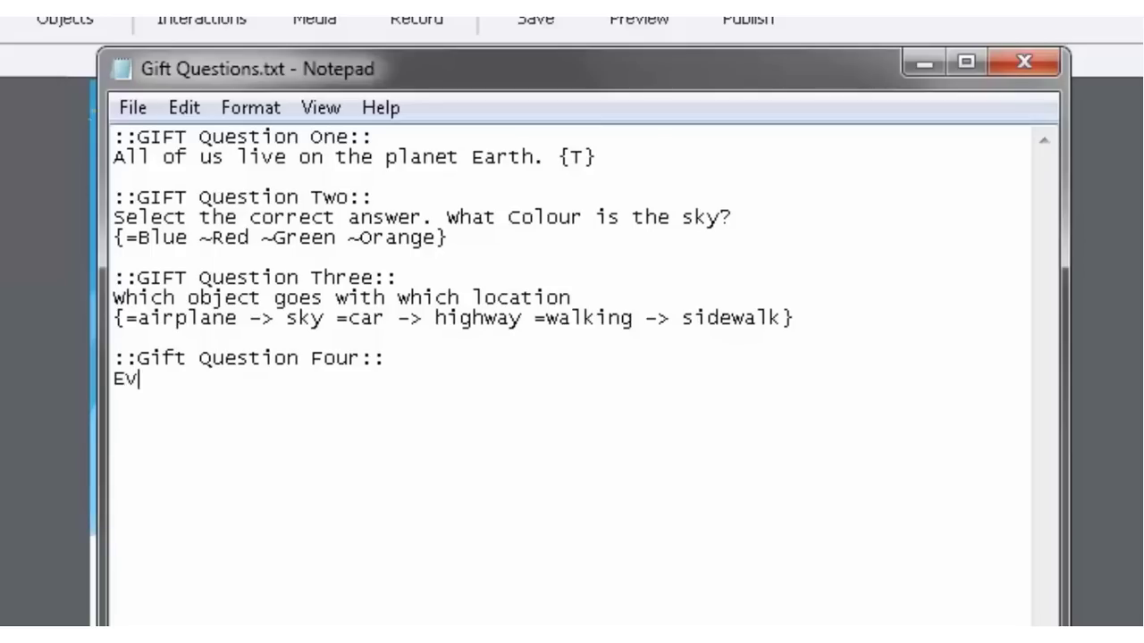
pyautogui.write('ery human ')
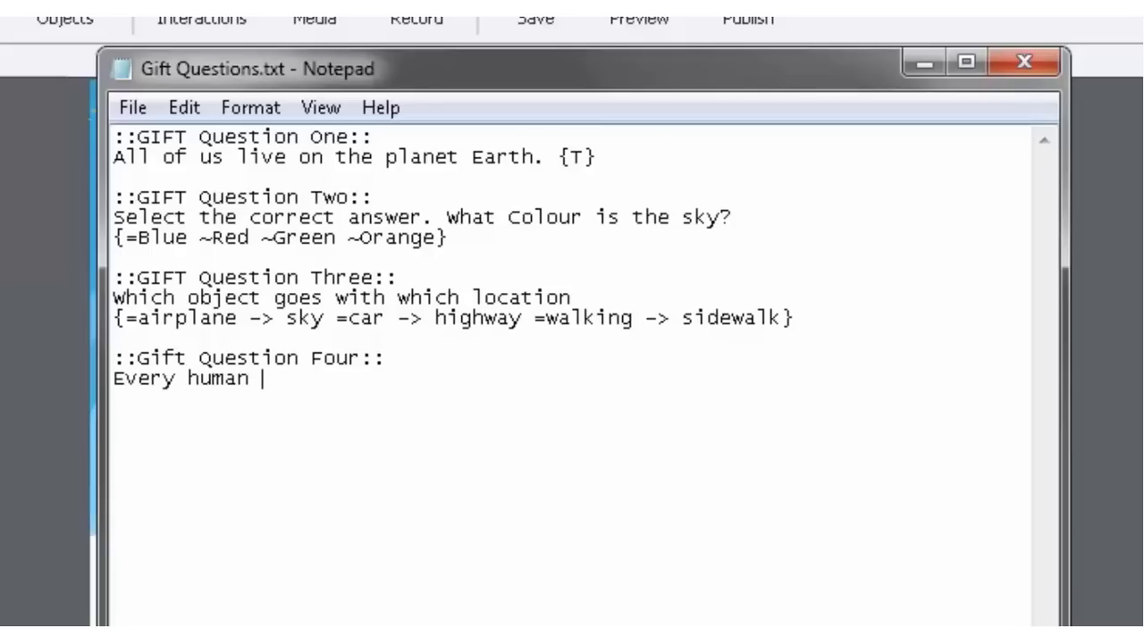
pyautogui.write('has')
pyautogui.press('BackSpace')
pyautogui.press('BackSpace')
pyautogui.press('BackSpace')
pyautogui.press('BackSpace')
pyautogui.press('BackSpace')
pyautogui.press('BackSpace')
pyautogui.write('n lives on the planet ')
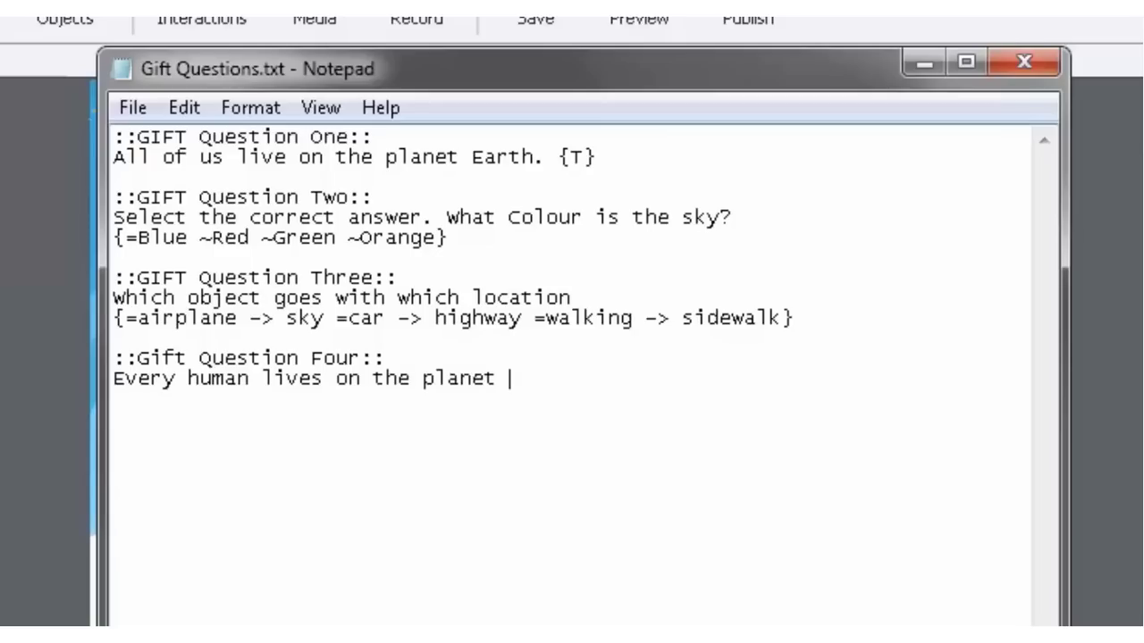
pyautogui.write('Earth.')
# Step: Add the false answer marker {F} after the question four statement
pyautogui.write('{}')
pyautogui.click(608, 379)
pyautogui.write('F')
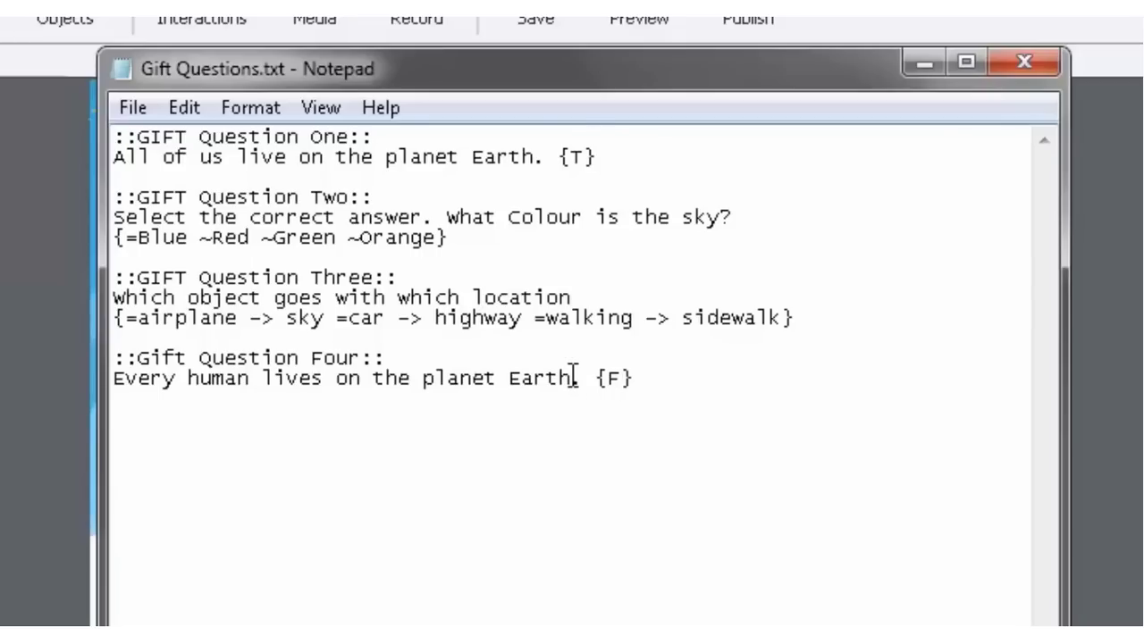
# Step: Reword the question four statement to "Every human has two legs.", keeping its {F} answer
pyautogui.moveTo(572, 378); pyautogui.dragTo(262, 378)
pyautogui.write('has ')
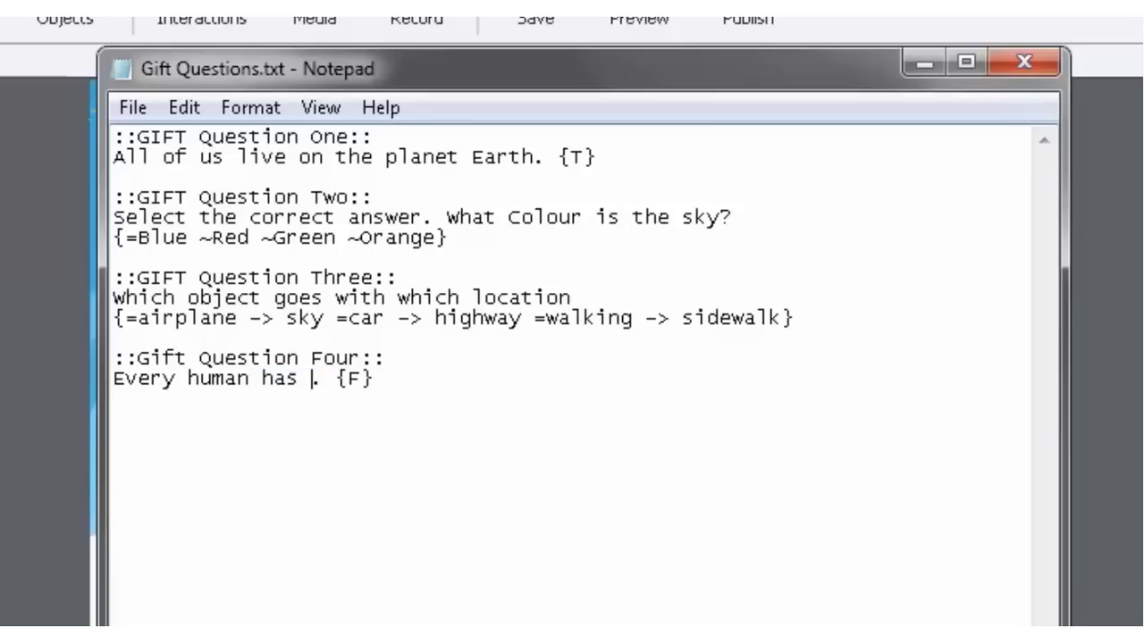
pyautogui.write('two legs')
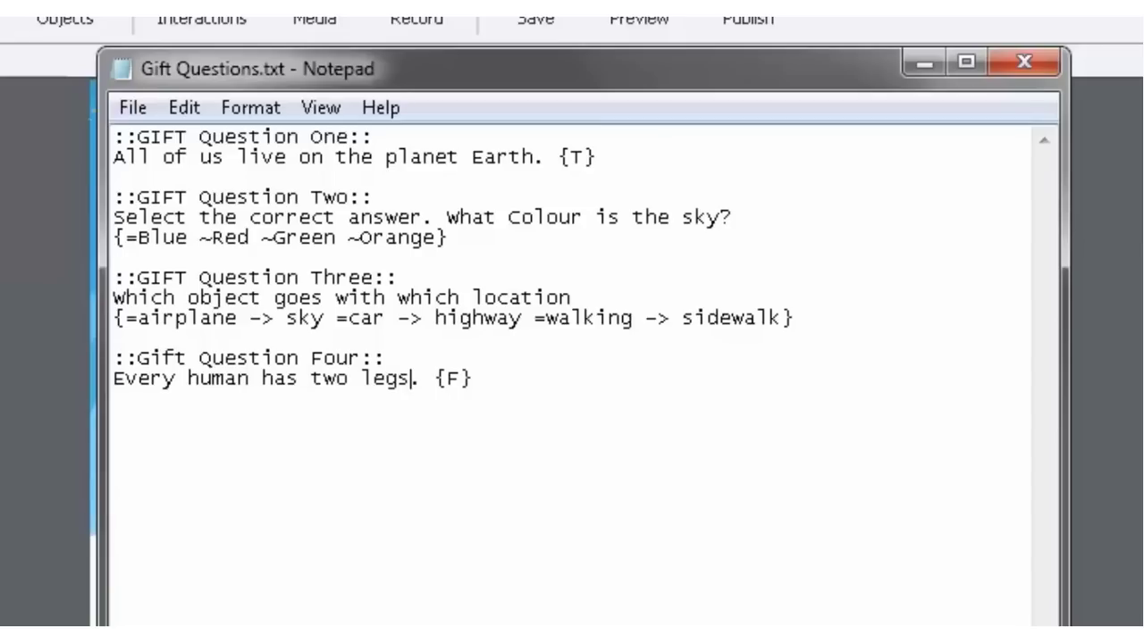
pyautogui.click(489, 378)
# Step: Examine how question two's answer list marks the correct and incorrect choices inside its braces
pyautogui.moveTo(126, 238); pyautogui.dragTo(111, 237)
pyautogui.moveTo(126, 238); pyautogui.dragTo(189, 241)
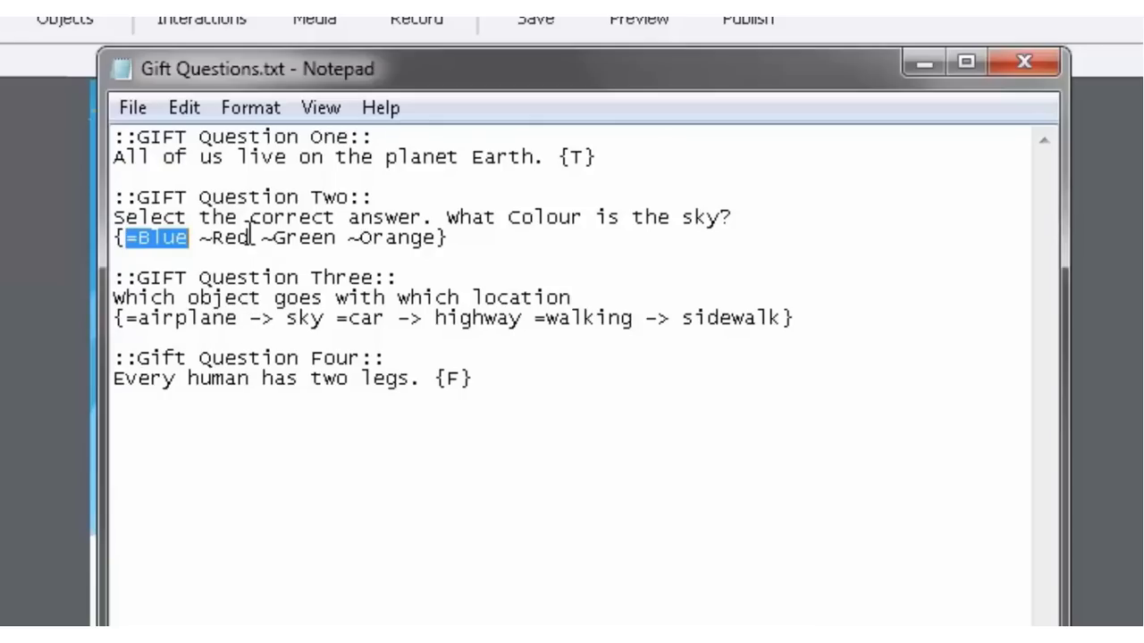
pyautogui.moveTo(252, 237); pyautogui.dragTo(201, 238)
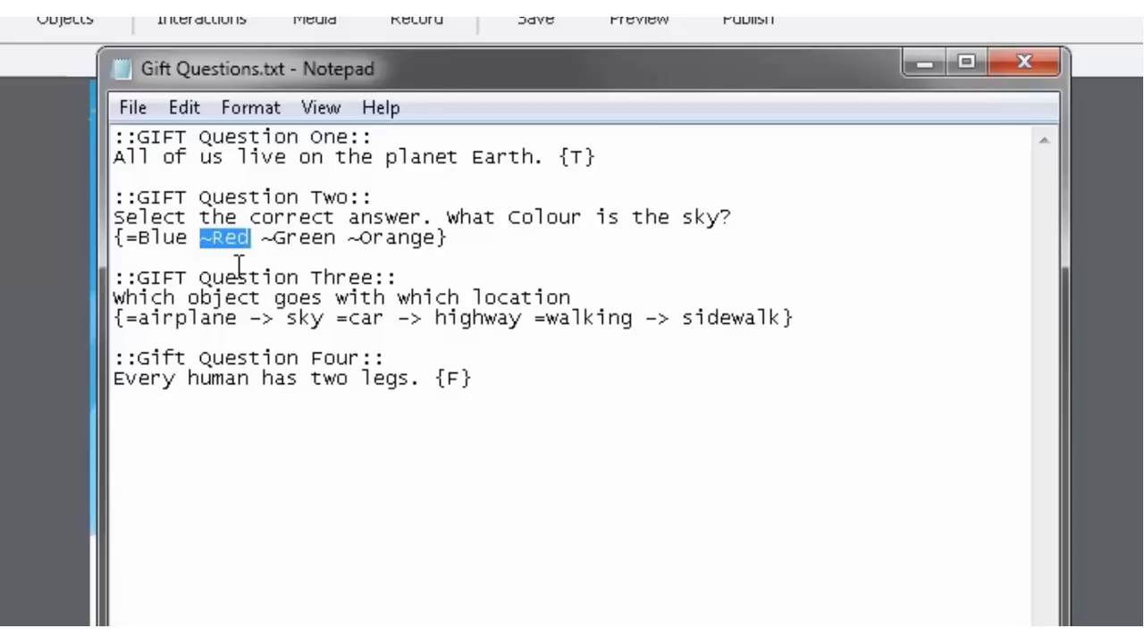
pyautogui.click(250, 238)
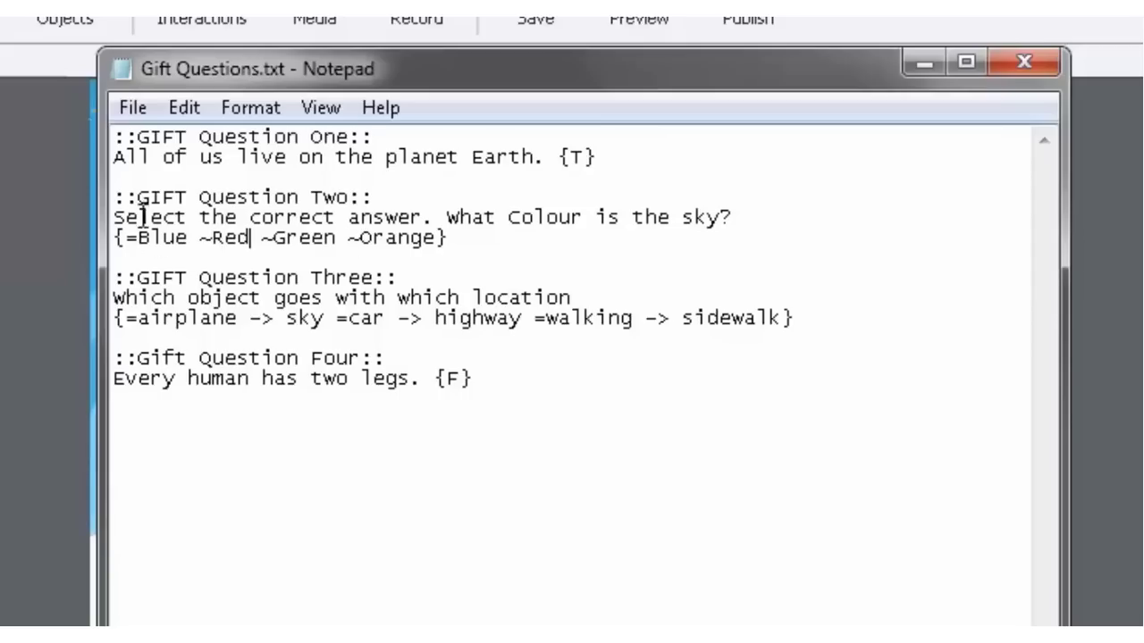
# Step: Add the title line "::GIFT Question Five::" below question four, separated by a blank line
pyautogui.click(500, 382)
pyautogui.press('Return')
pyautogui.press('Return')
pyautogui.write('::GIFT ')
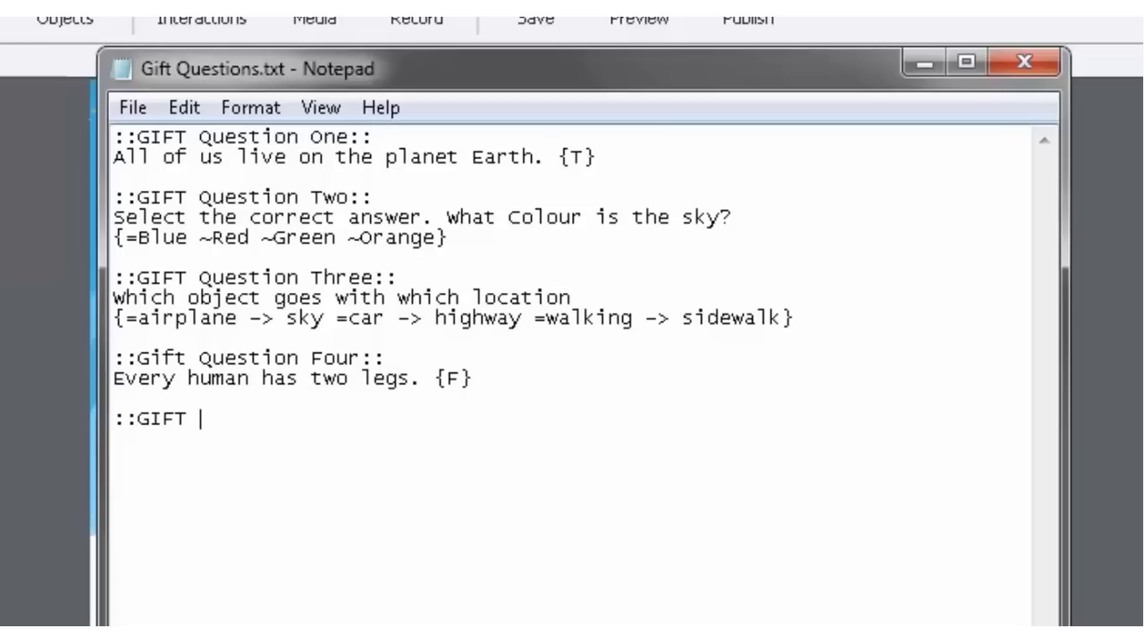
pyautogui.write('Question ')
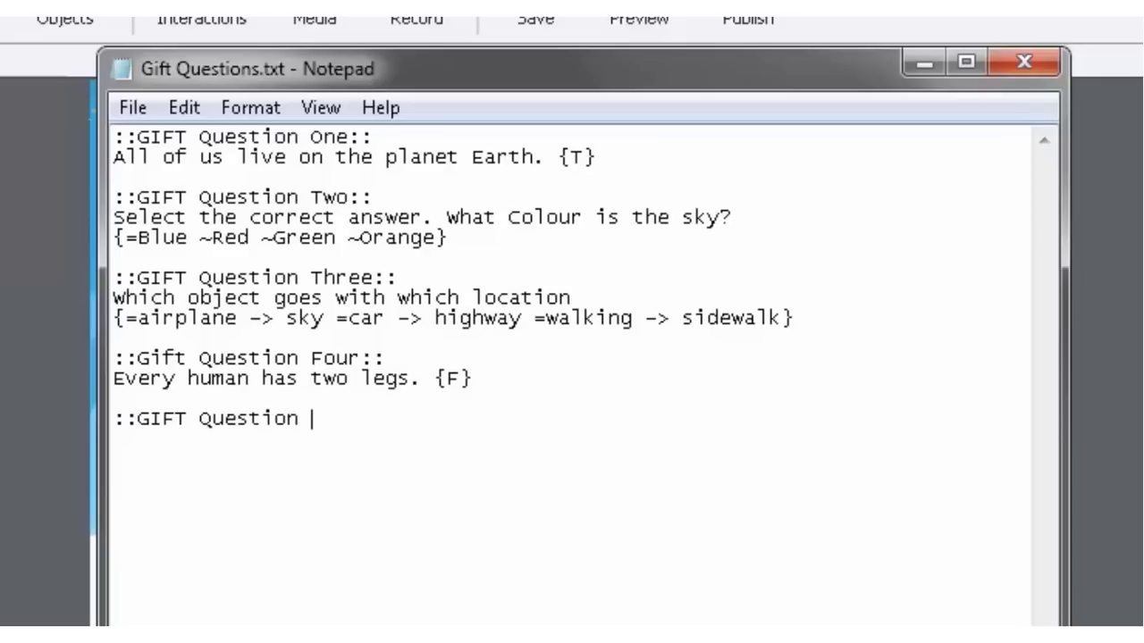
pyautogui.write('Five::')
pyautogui.press('Return')
# Step: Write "Who is the current President of the United States?" as the question five text
pyautogui.write('Who is')
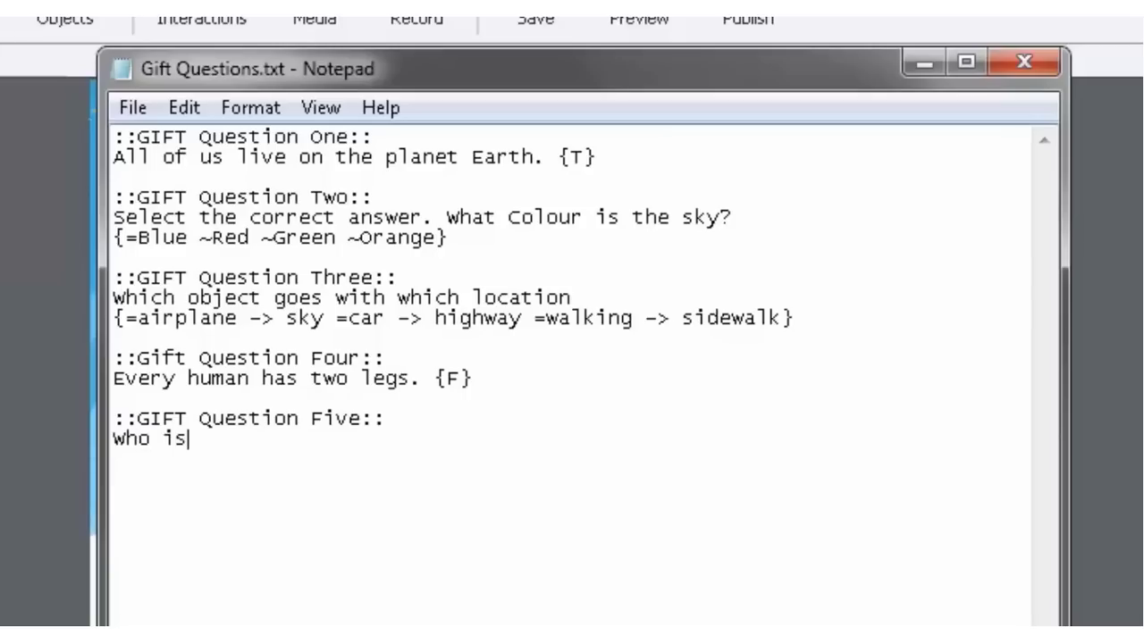
pyautogui.write(' the current ')
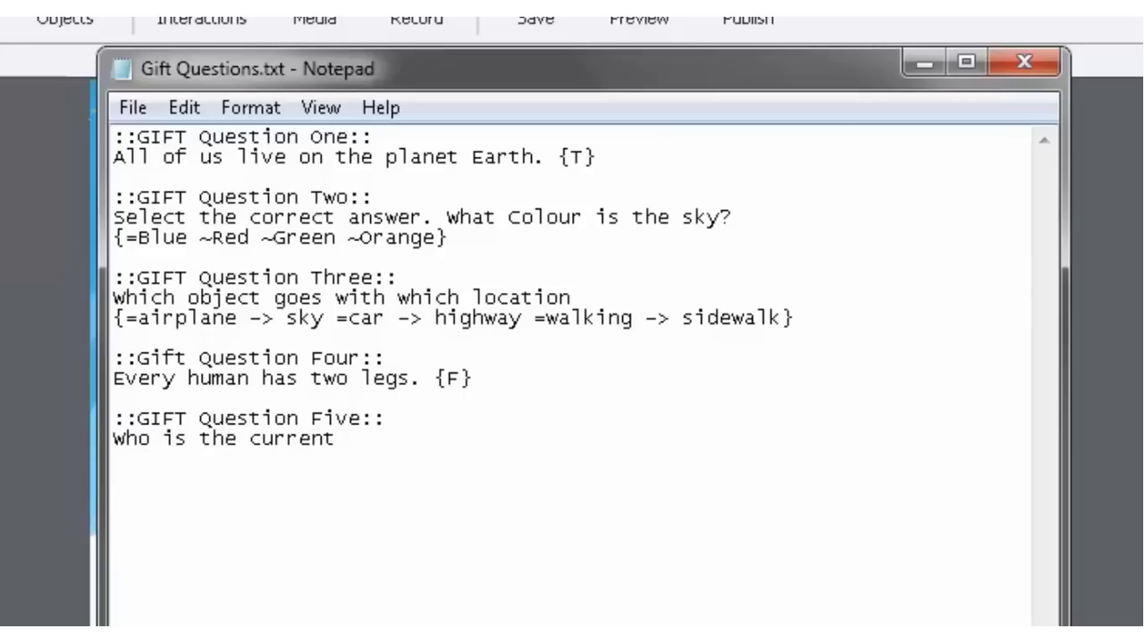
pyautogui.write('President o')
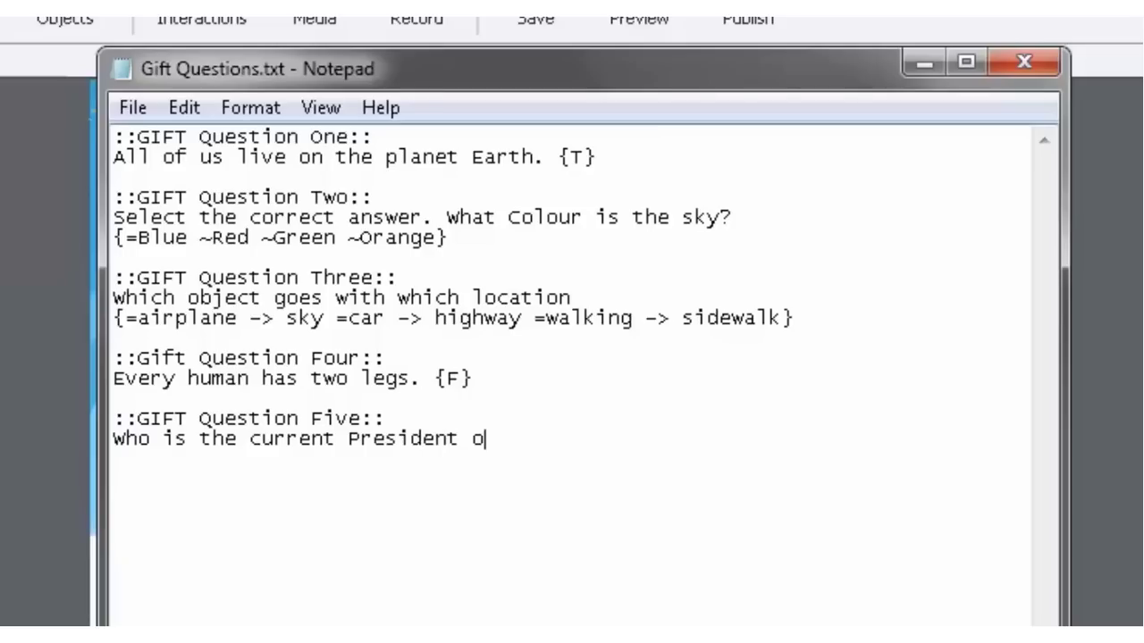
pyautogui.write('f the Unite')
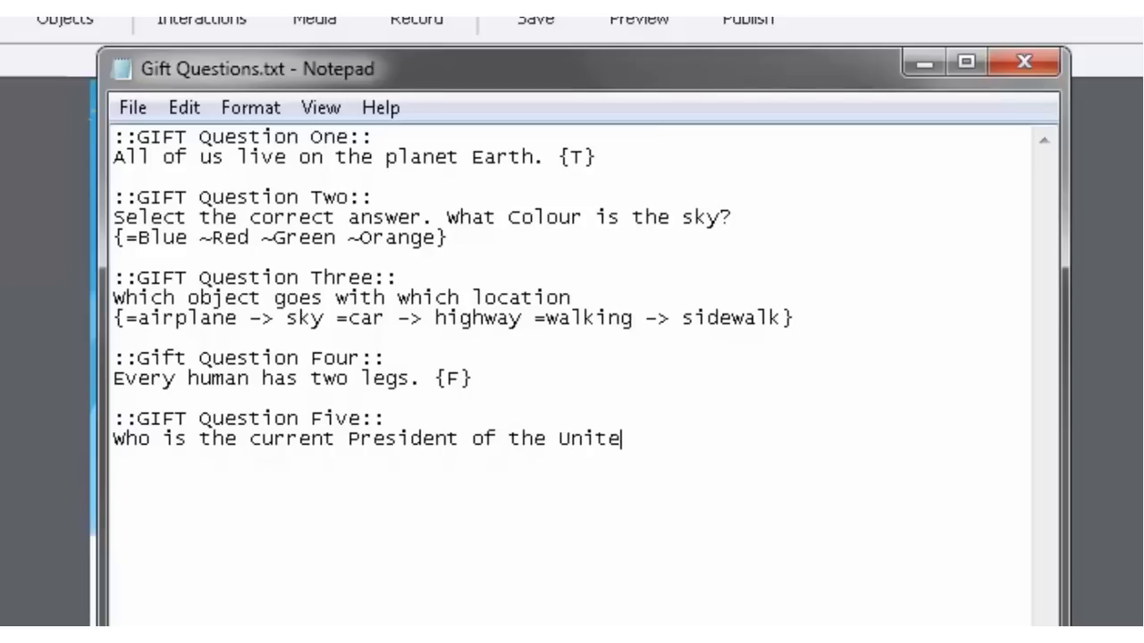
pyautogui.write('d States')
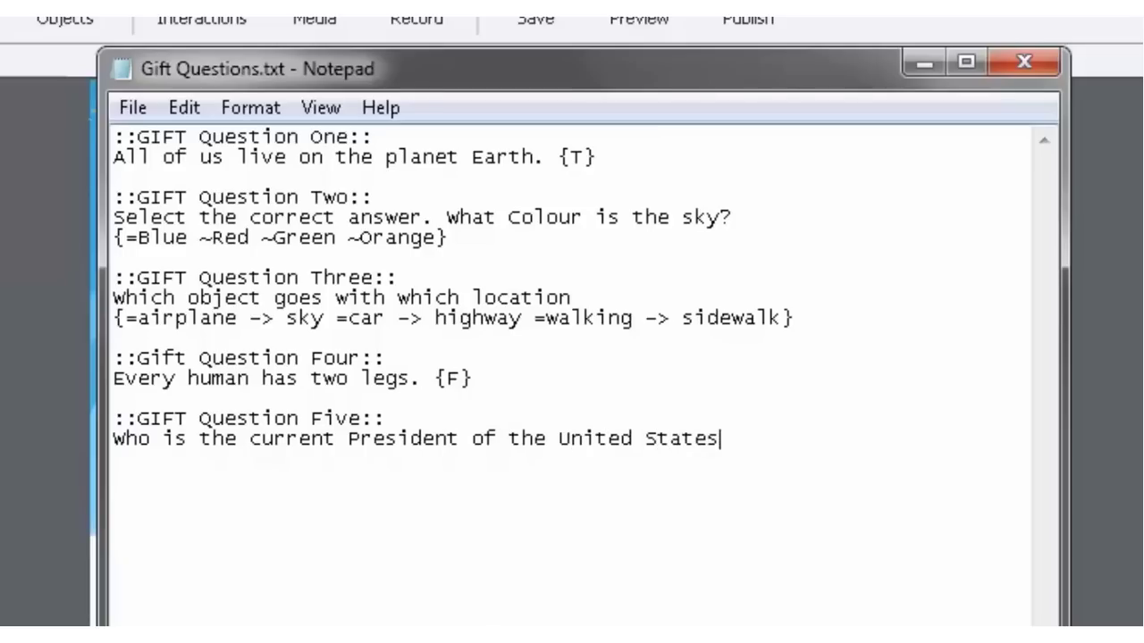
pyautogui.write('?')
# Step: Add the multiple-choice answers {=Obama ~Reagan ~Bush ~Bush ~Clinton} on the line below the question five text
pyautogui.write('{}')
pyautogui.press('Left')
pyautogui.write('=Obama')
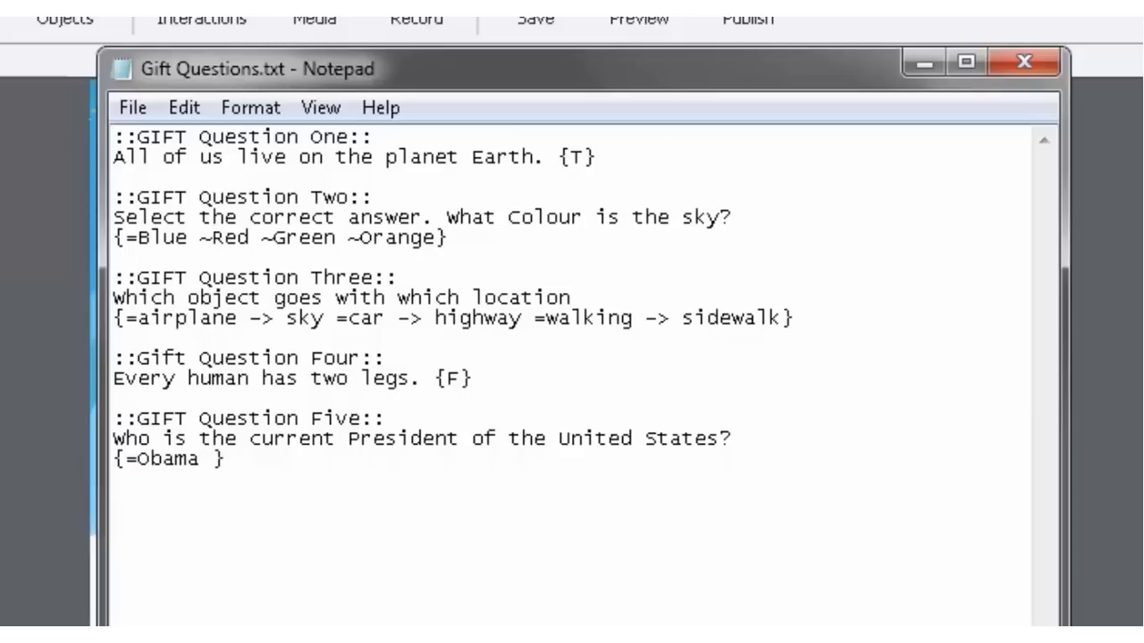
pyautogui.write('~Reagan ')
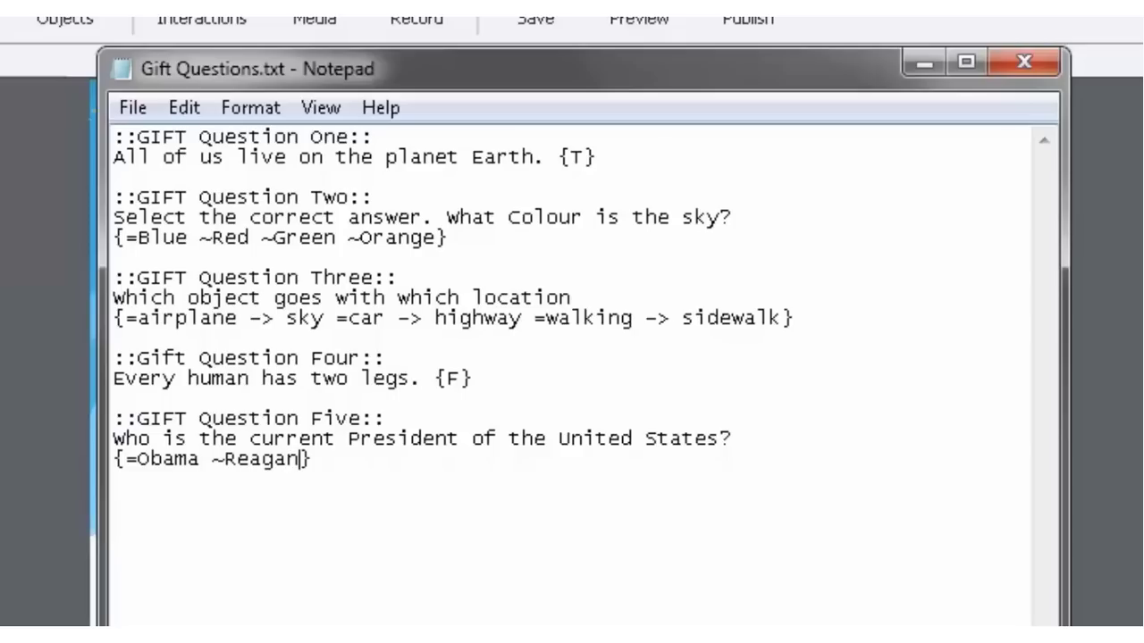
pyautogui.write('~Bush ')
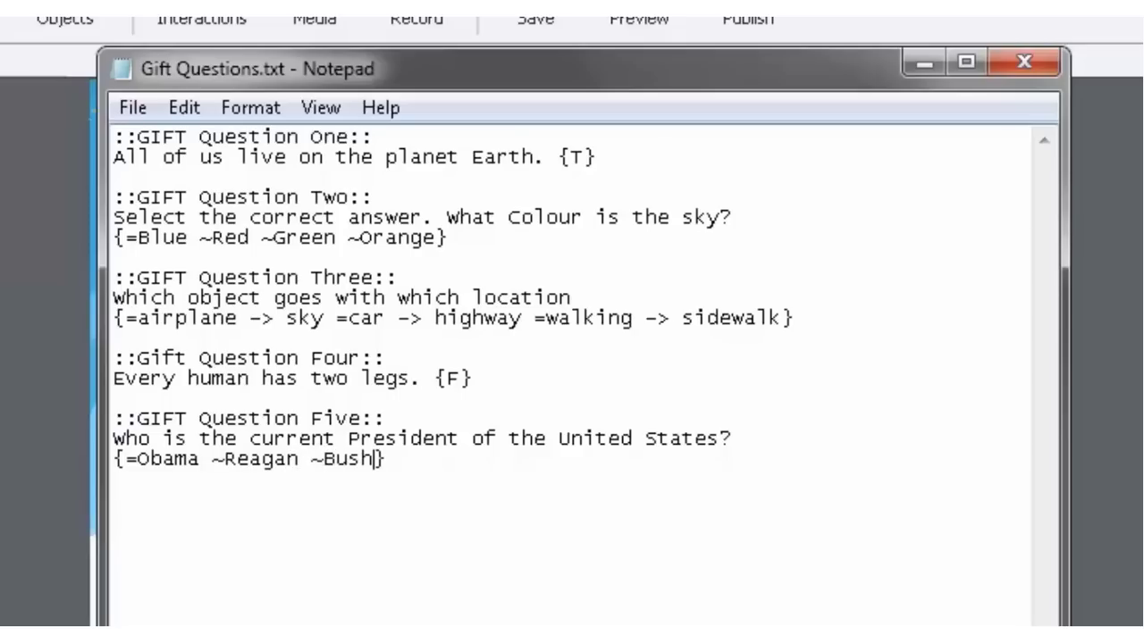
pyautogui.write('~Bush')
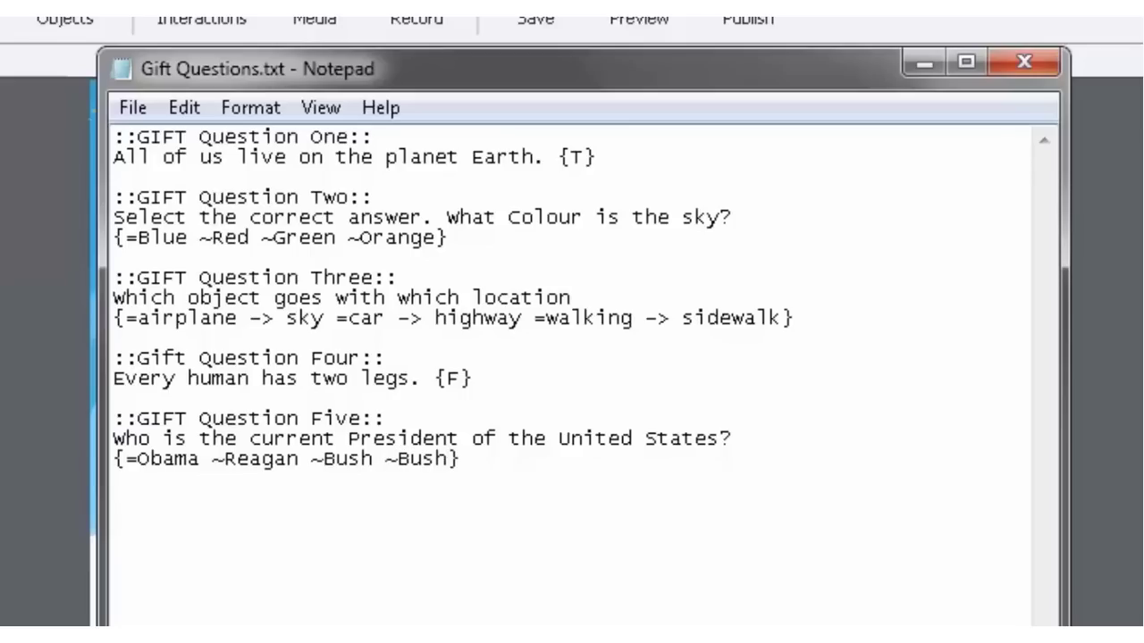
pyautogui.write(' ~Clinton')
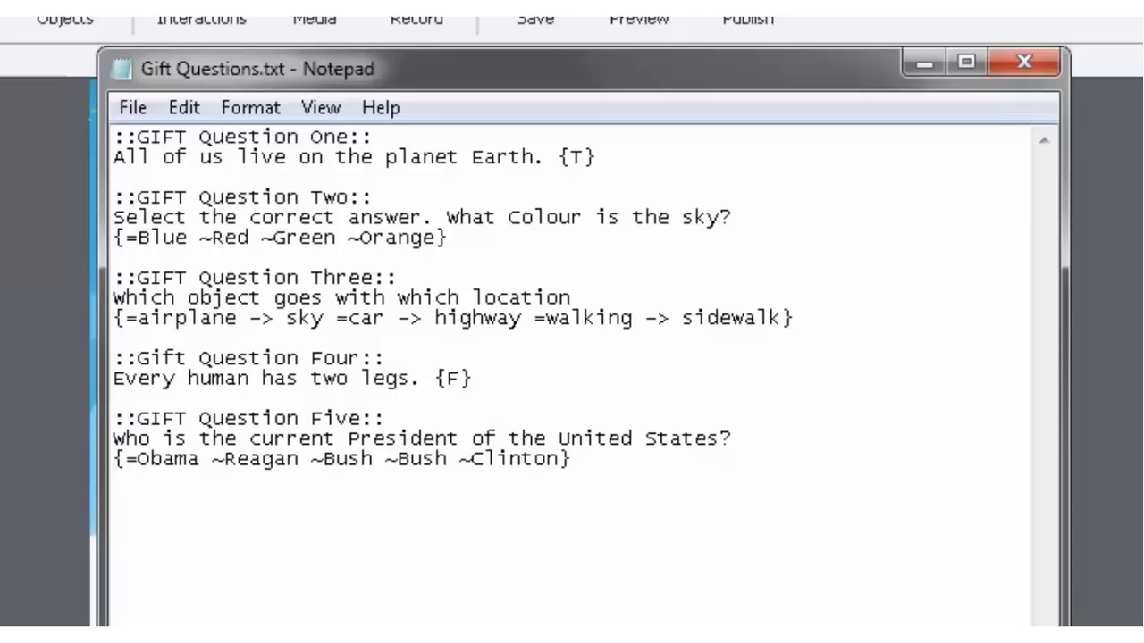
pyautogui.click(625, 458)
# Step: Add the title line "::GIFT Question Six::" below question five, separated by a blank line
pyautogui.click(575, 458)
pyautogui.press('Return')
pyautogui.press('Return')
pyautogui.write('::GIFT Que')
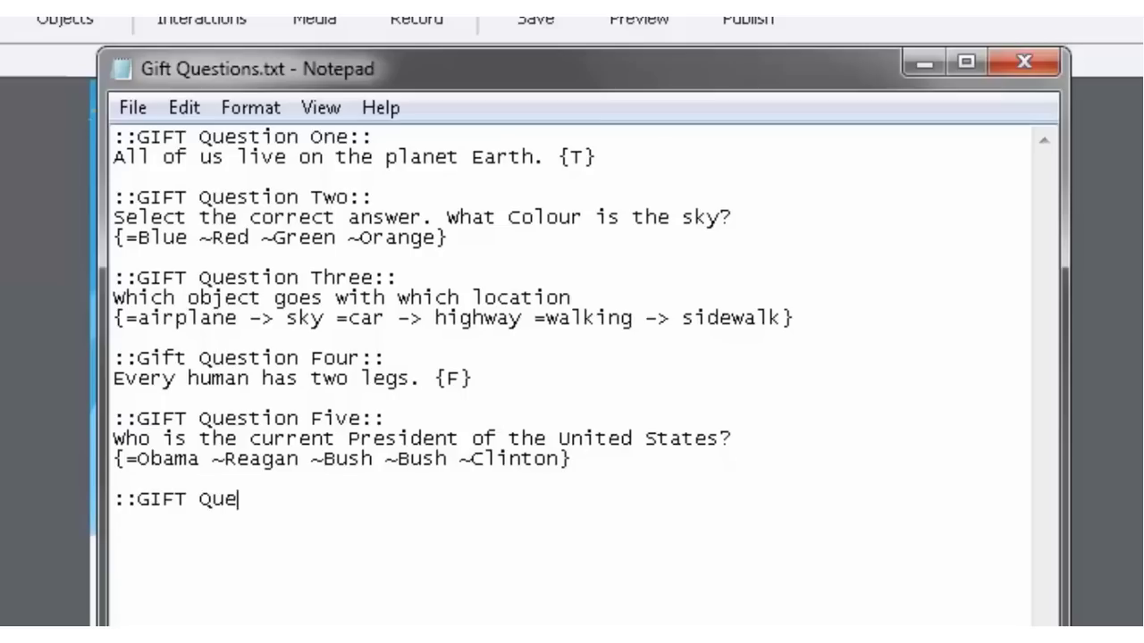
pyautogui.write('stion Six')
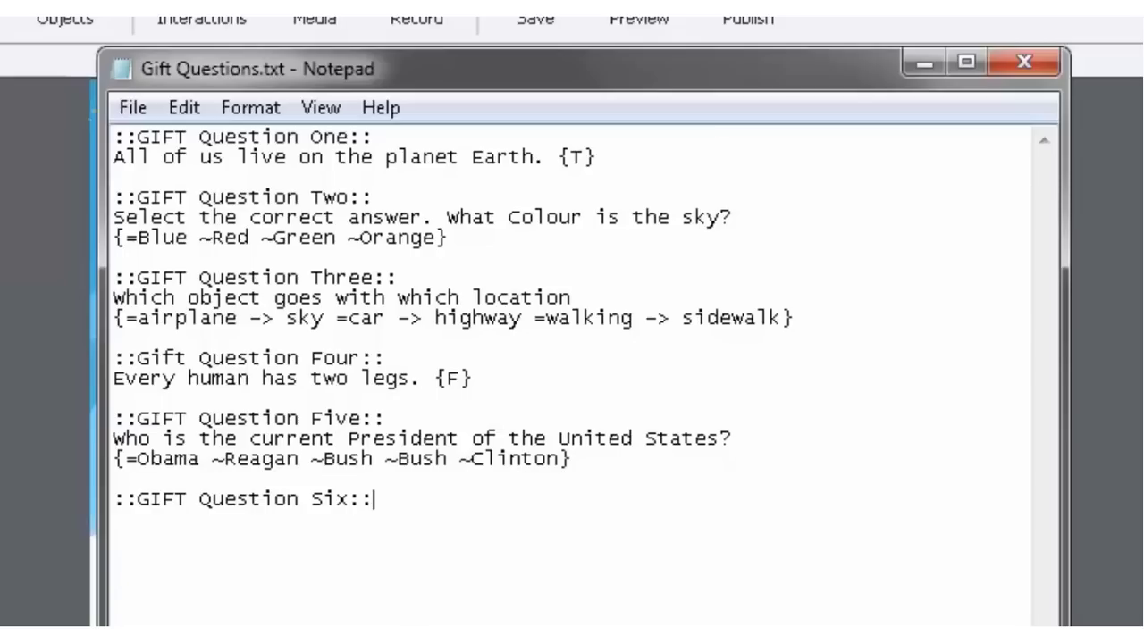
pyautogui.write('::')
pyautogui.press('Return')
# Step: Write "Which items go with one another." as the question six text and end question three's text with a period
pyautogui.write('Which')
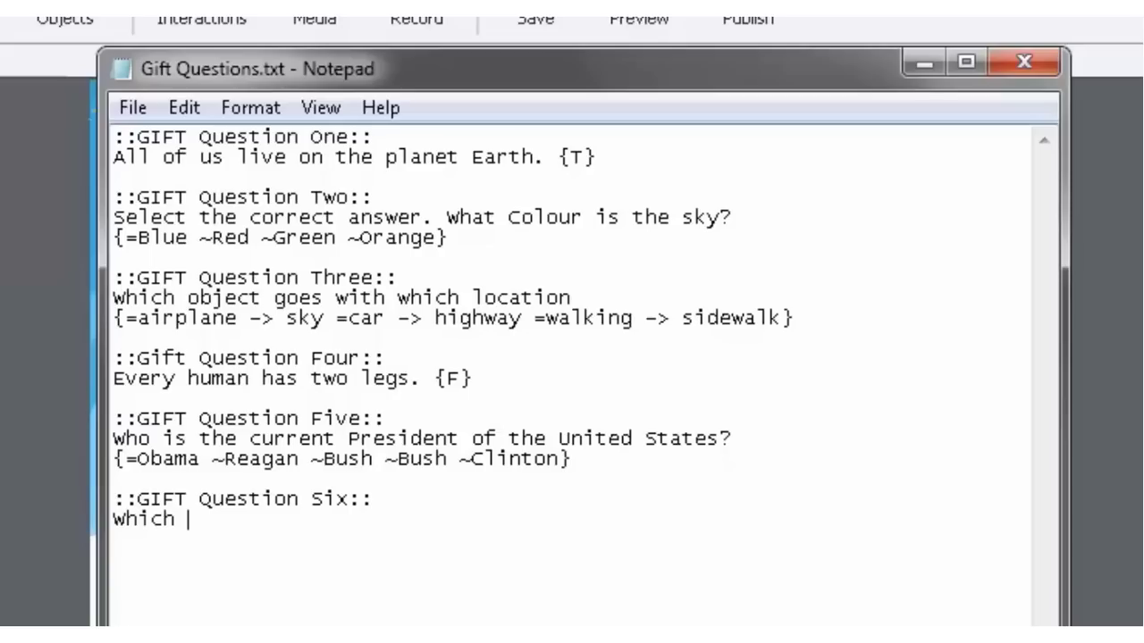
pyautogui.press('BackSpace')
pyautogui.press('BackSpace')
pyautogui.press('BackSpace')
pyautogui.press('BackSpace')
pyautogui.press('BackSpace')
pyautogui.write('O')
pyautogui.press('BackSpace')
pyautogui.write('Which items go w')
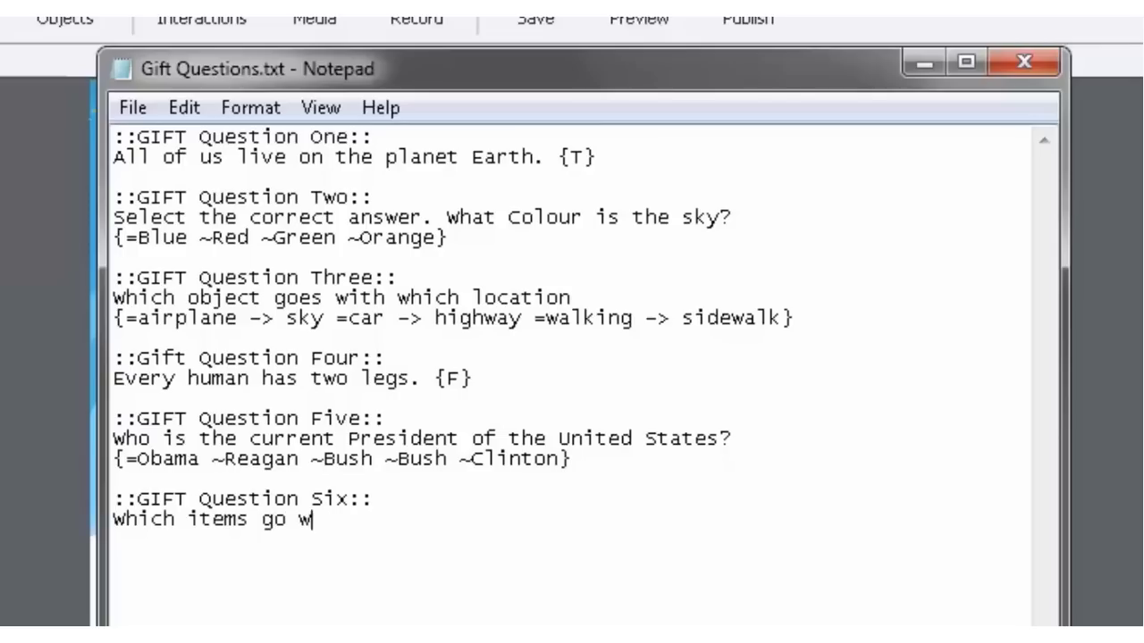
pyautogui.write('ith one a')
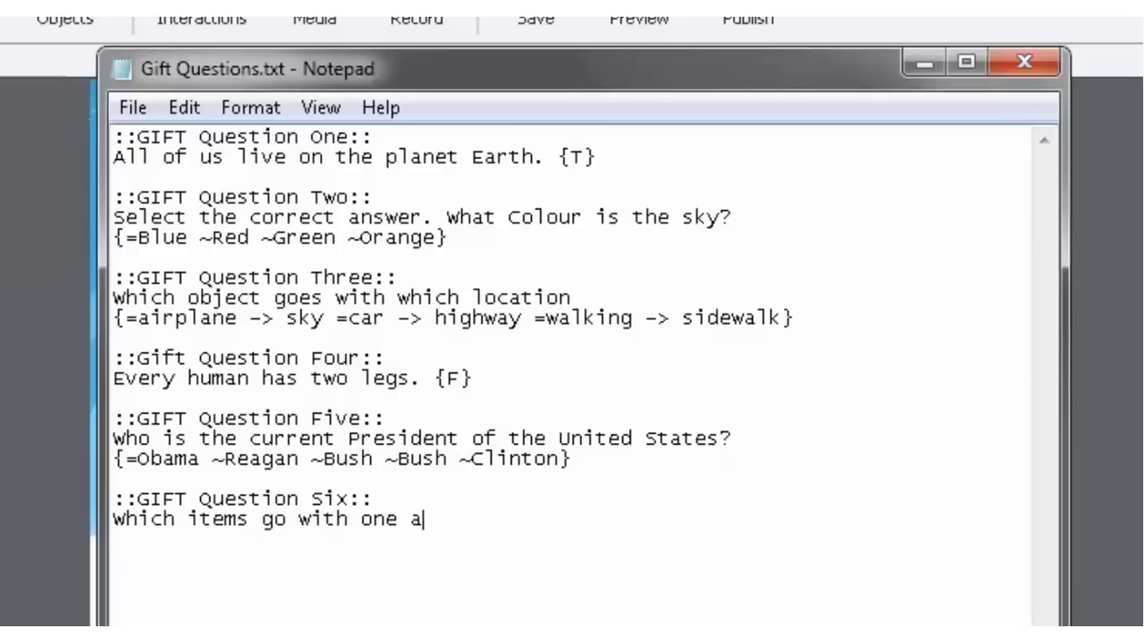
pyautogui.write('nother.')
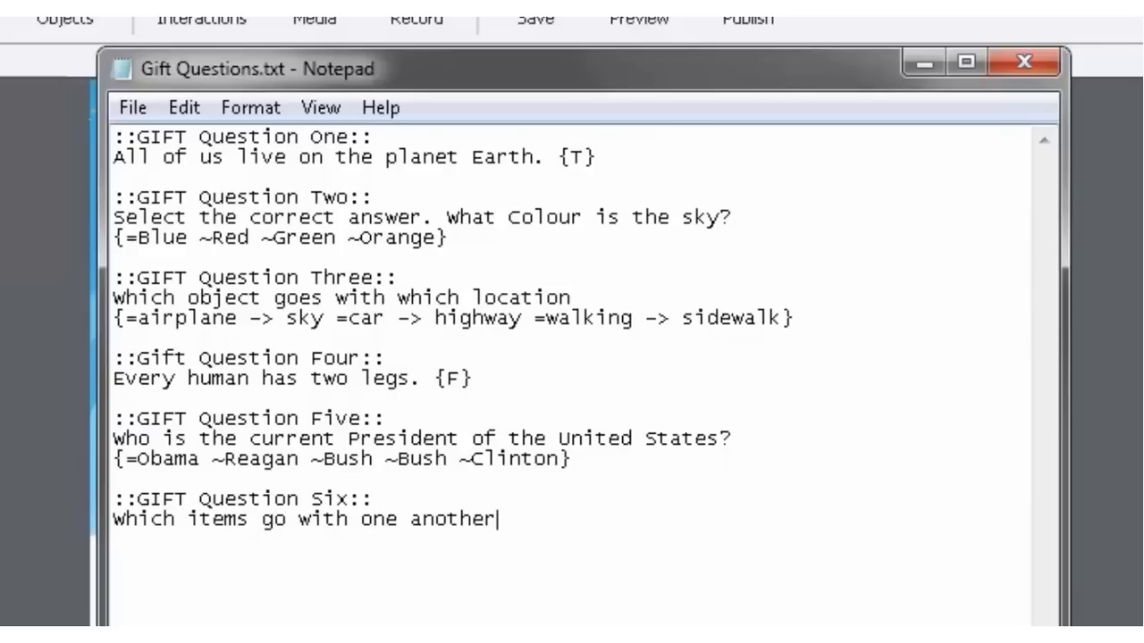
pyautogui.click(579, 291)
pyautogui.write('.')
# Step: Add a pair of braces below the question six text containing the matching pair "=camera -> film"
pyautogui.click(541, 522)
pyautogui.press('Return')
pyautogui.write('{}')
pyautogui.press('Left')
pyautogui.write('=camera')
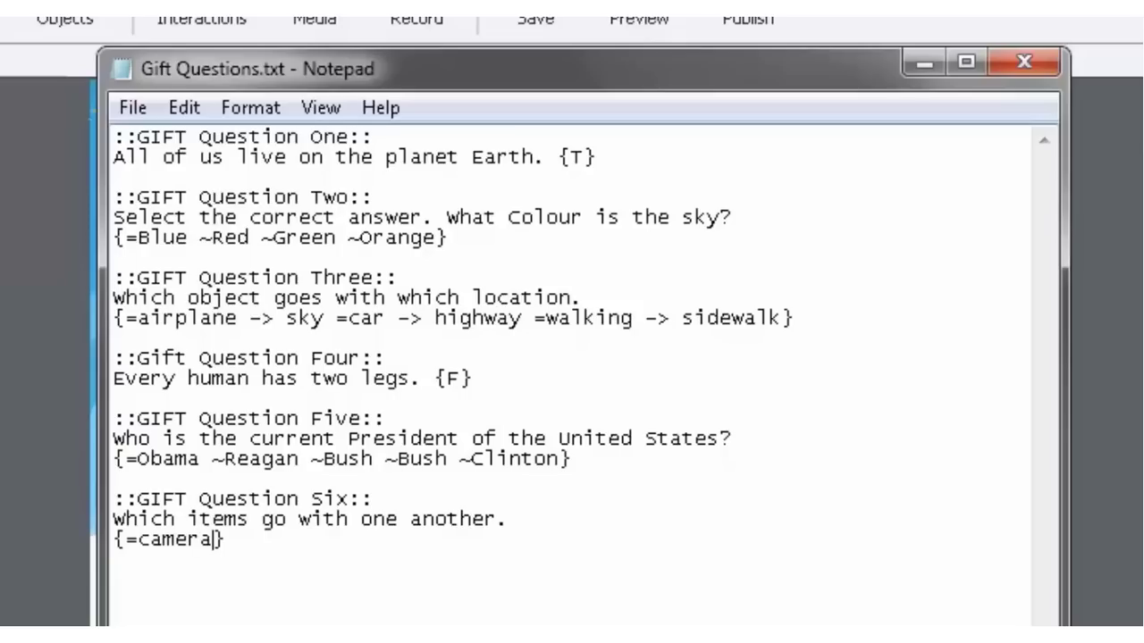
pyautogui.write(' -> film')
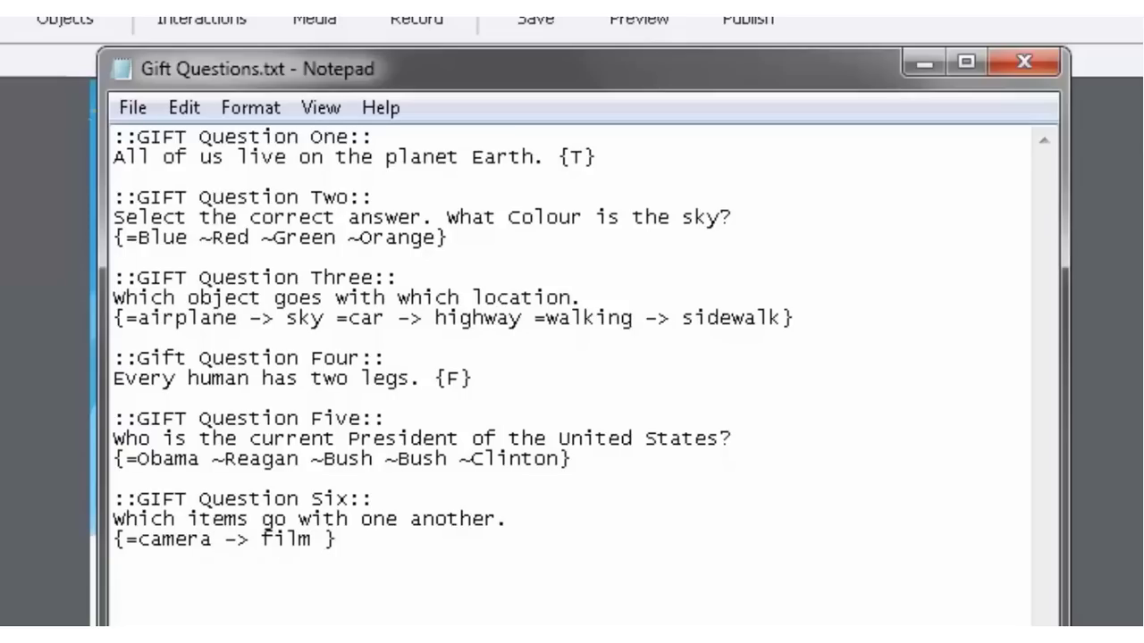
# Step: Add the matching pair "=printer -> paper" after the camera pair inside question six's braces
pyautogui.write(' =Printer')
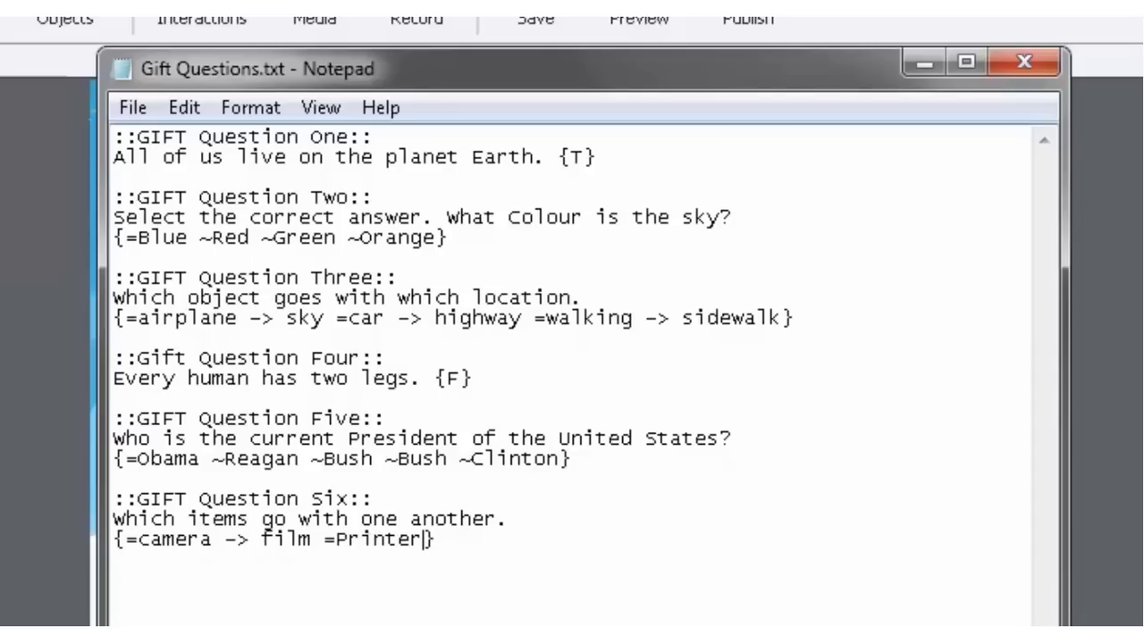
pyautogui.press('BackSpace')
pyautogui.press('BackSpace')
pyautogui.press('BackSpace')
pyautogui.press('BackSpace')
pyautogui.press('BackSpace')
pyautogui.press('BackSpace')
pyautogui.press('BackSpace')
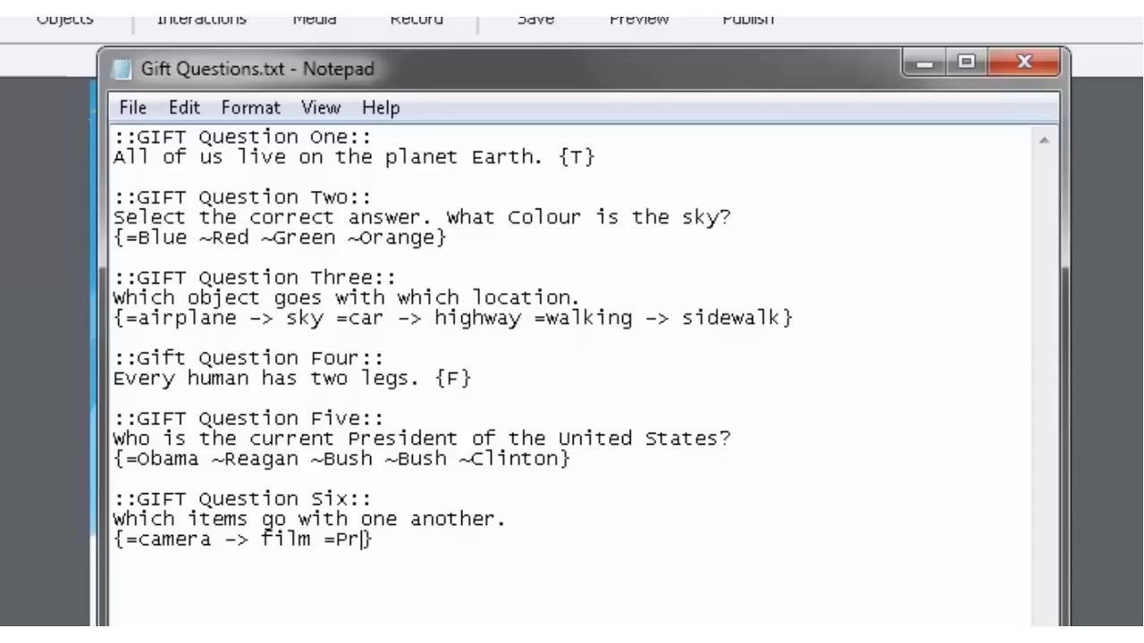
pyautogui.write('printer ')
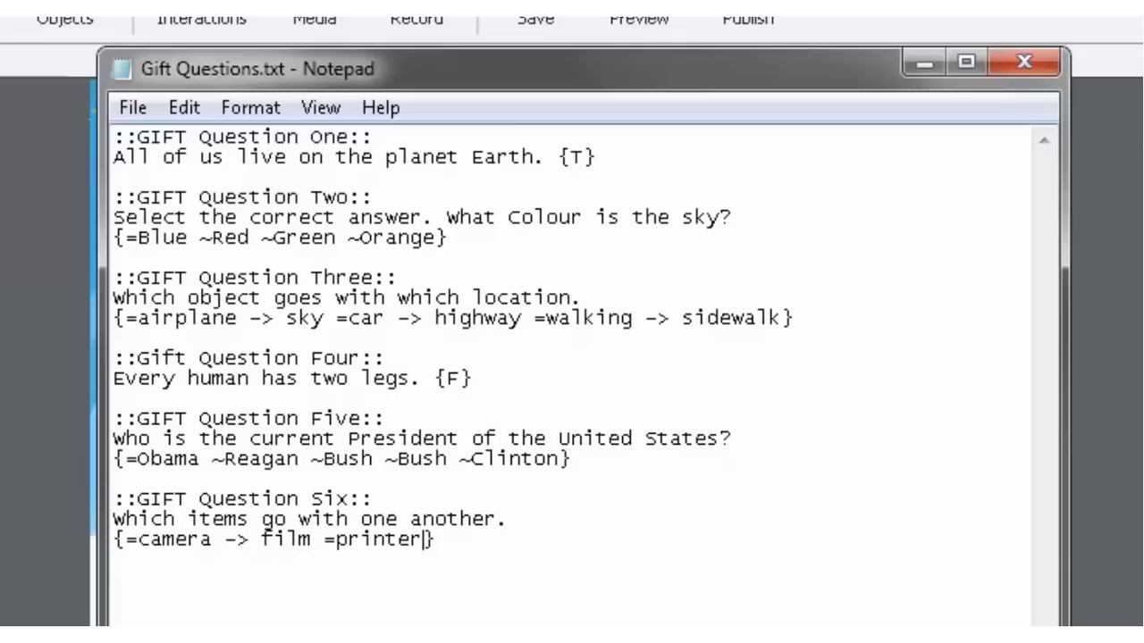
pyautogui.write('-> paper')
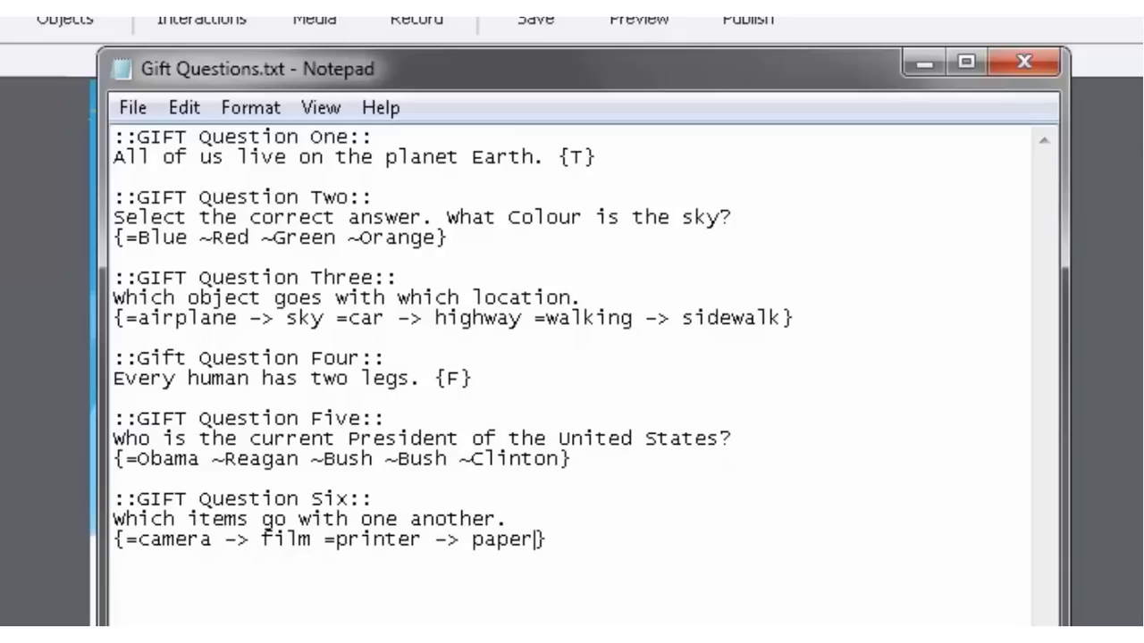
# Step: Add a third matching pair "=lead -> pencil" inside question six's braces
pyautogui.write(' =')
pyautogui.press('BackSpace')
pyautogui.write('pen')
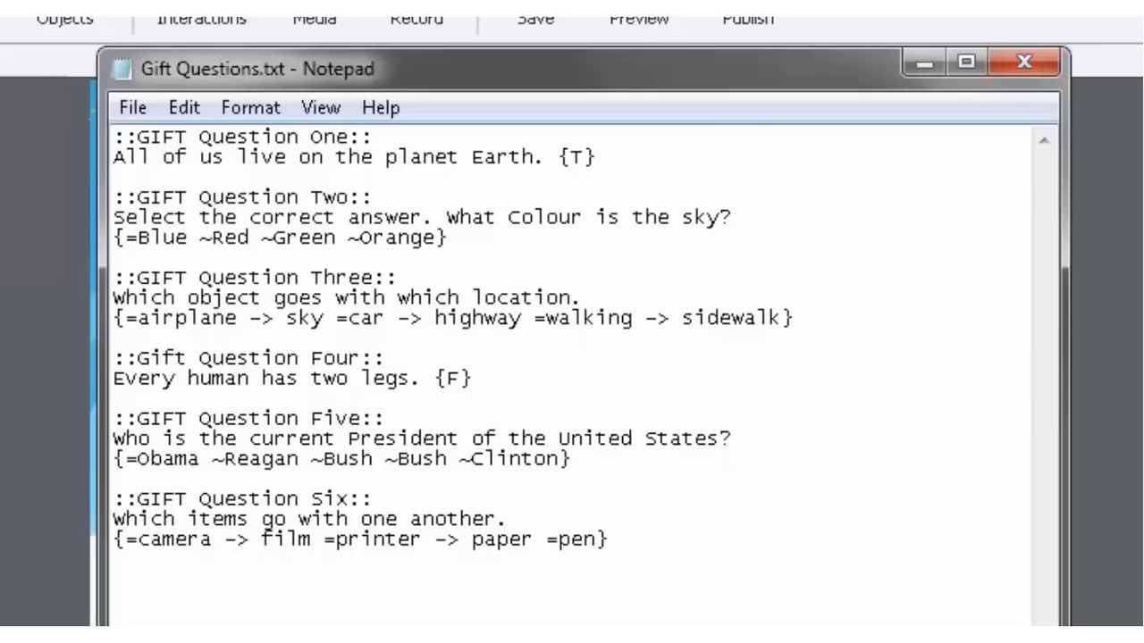
pyautogui.press('BackSpace')
pyautogui.press('BackSpace')
pyautogui.press('BackSpace')
pyautogui.write('lead ')
pyautogui.write('-> ')
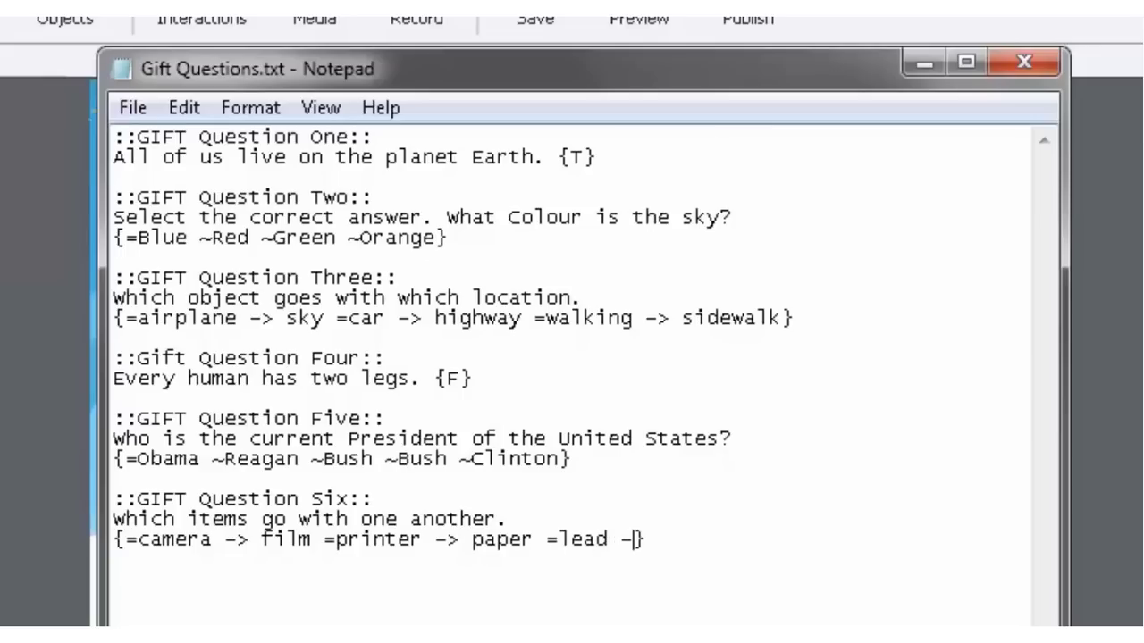
pyautogui.write('pencil')
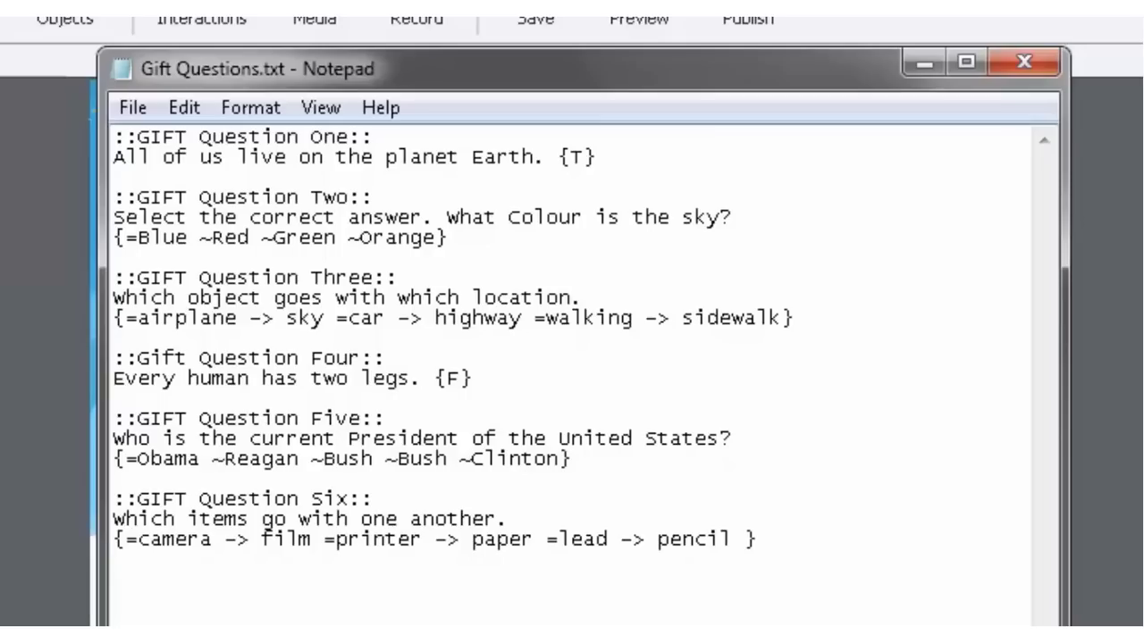
# Step: Add the matching pair "=picture -> frame" to question six and replace "lead" with "pen" in the third pair
pyautogui.write(' =picture -> frame')
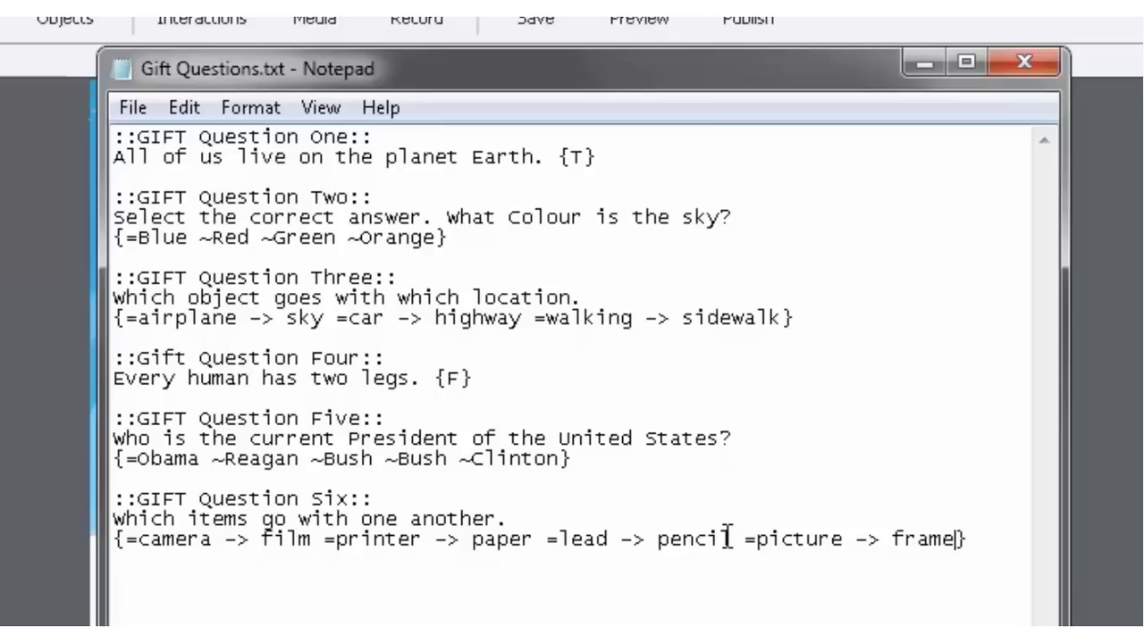
pyautogui.moveTo(608, 538); pyautogui.dragTo(559, 539)
pyautogui.write('pen')
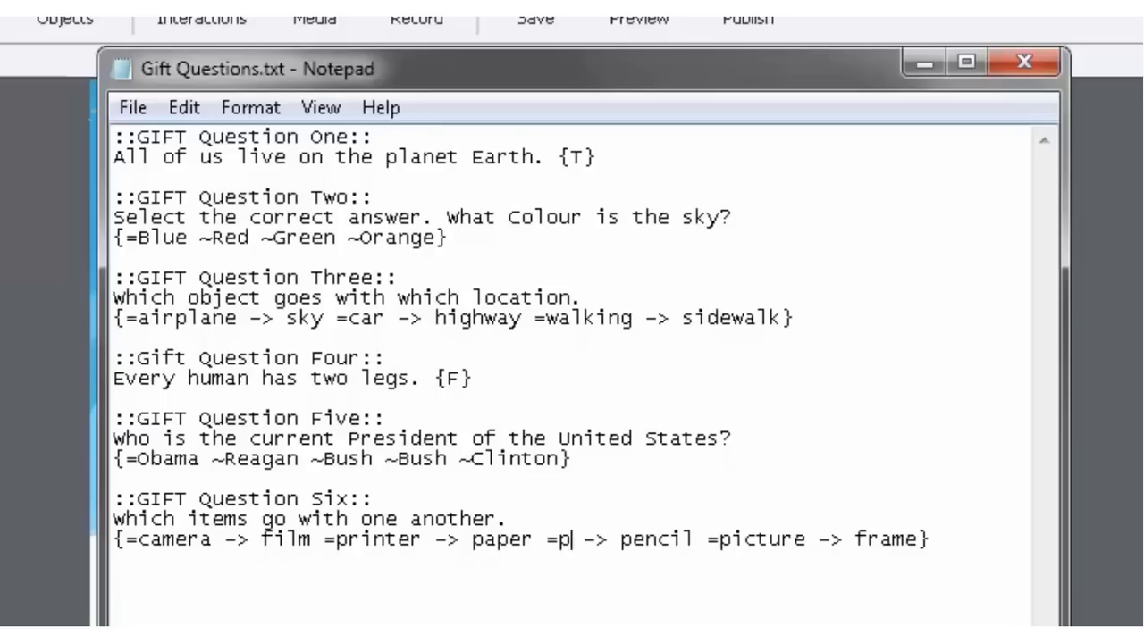
pyautogui.click(961, 547)
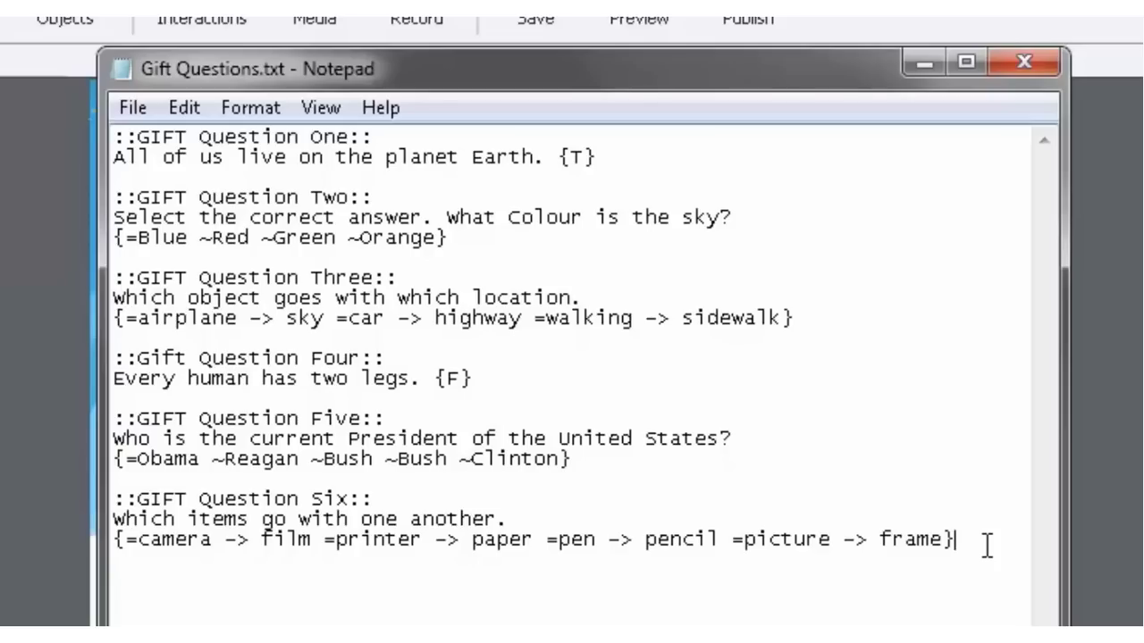
# Step: Save the questions to the Desktop as a new text document named "GIFT File" with UTF-8 encoding
pyautogui.click(139, 116)
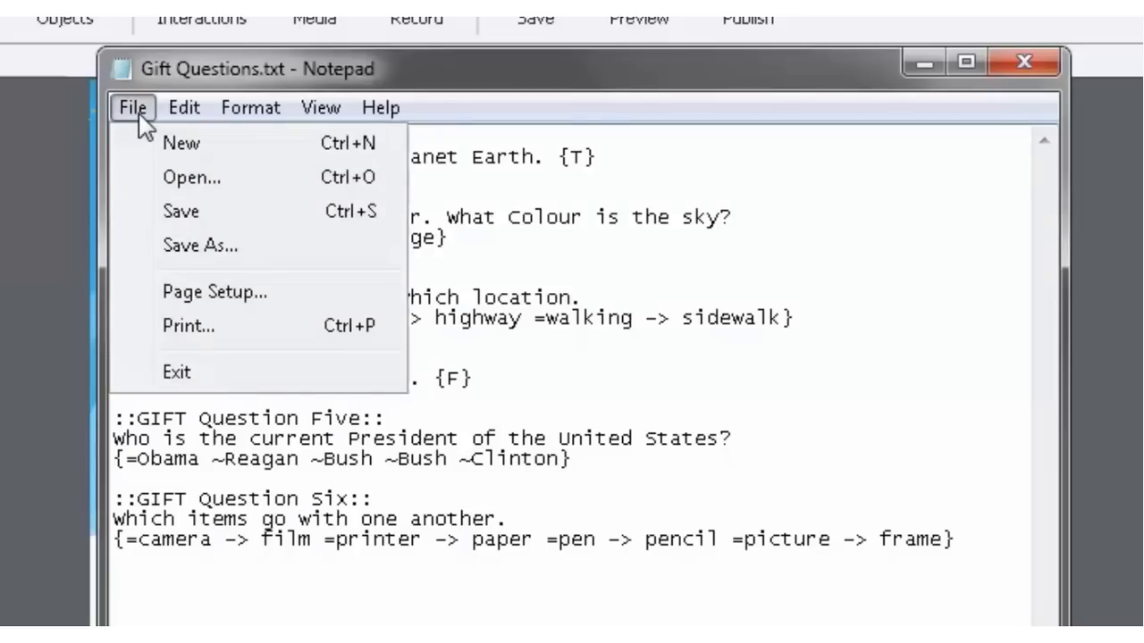
pyautogui.click(242, 243)
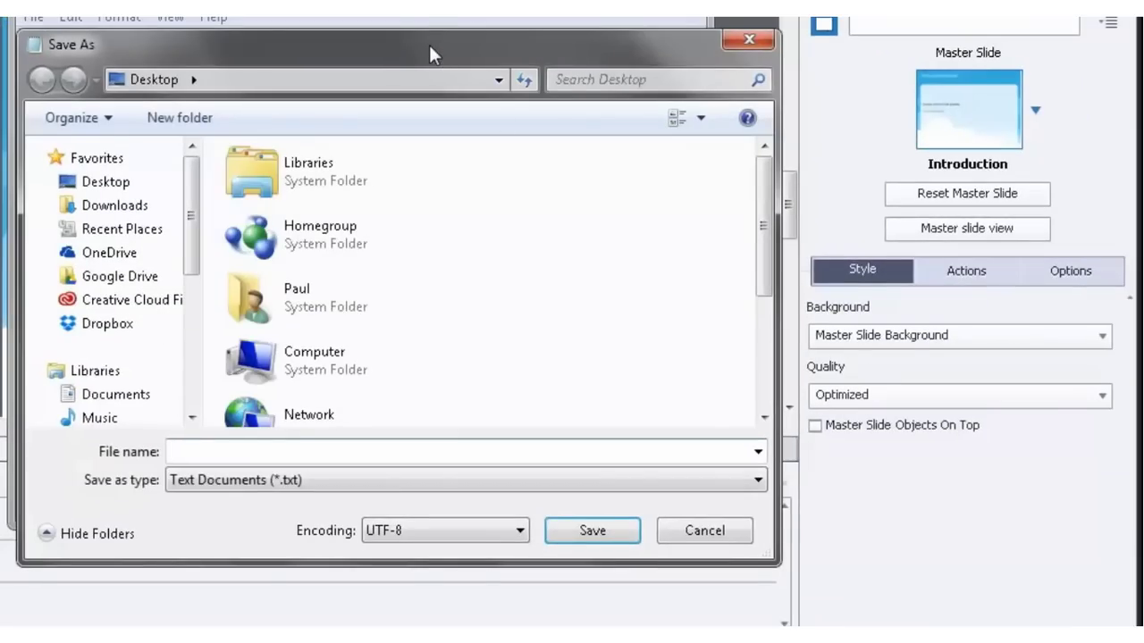
pyautogui.click(236, 454)
pyautogui.write('GIFT File')
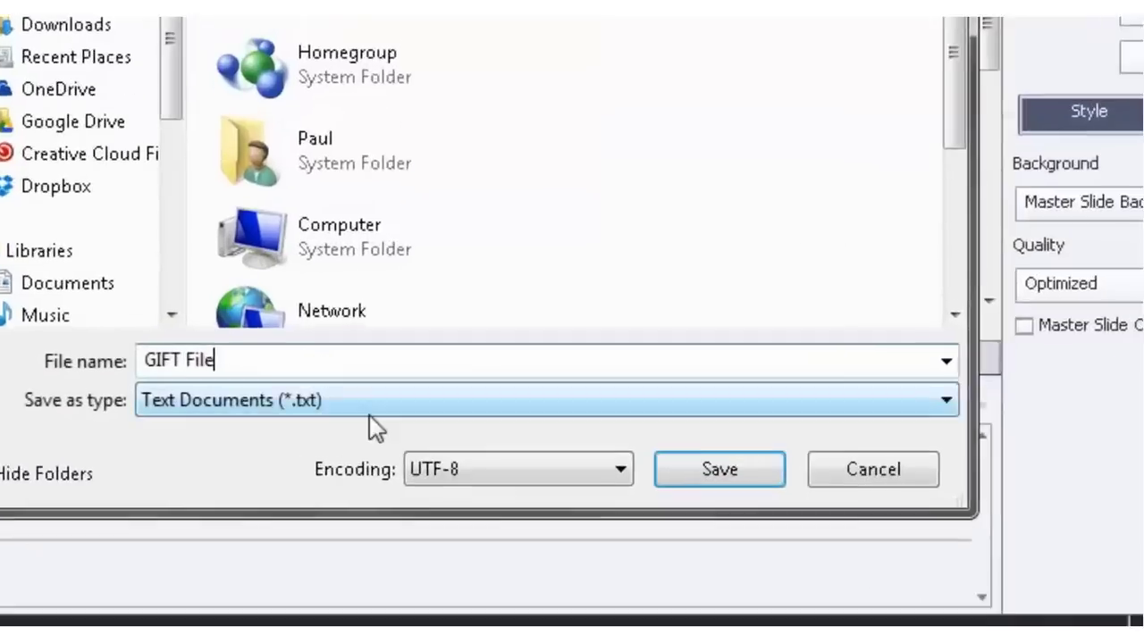
pyautogui.click(425, 531)
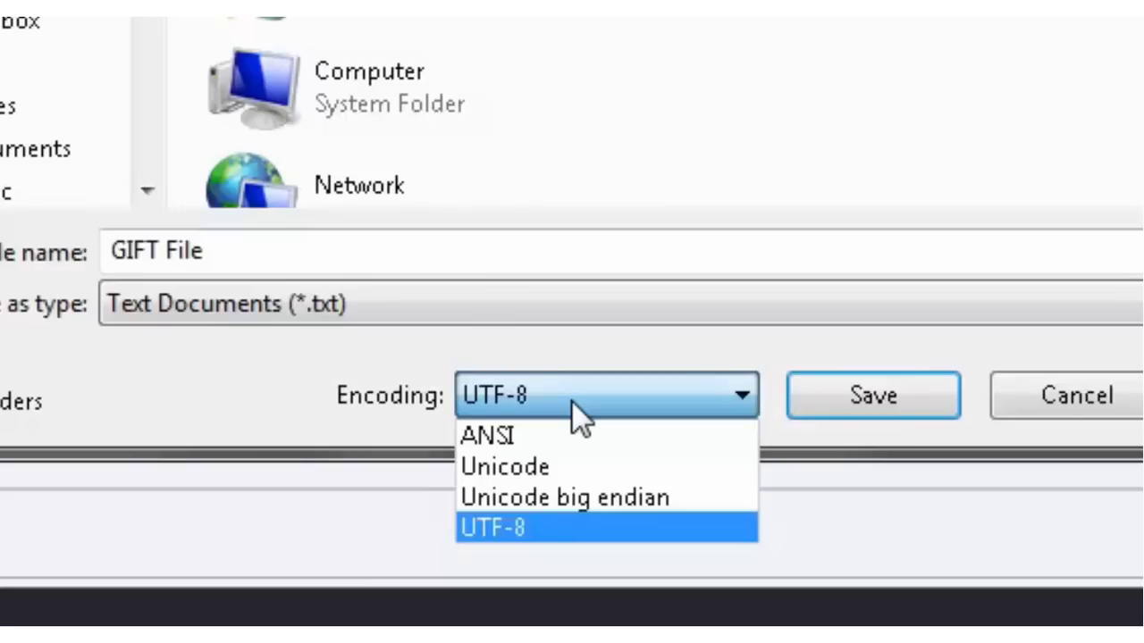
pyautogui.click(571, 399)
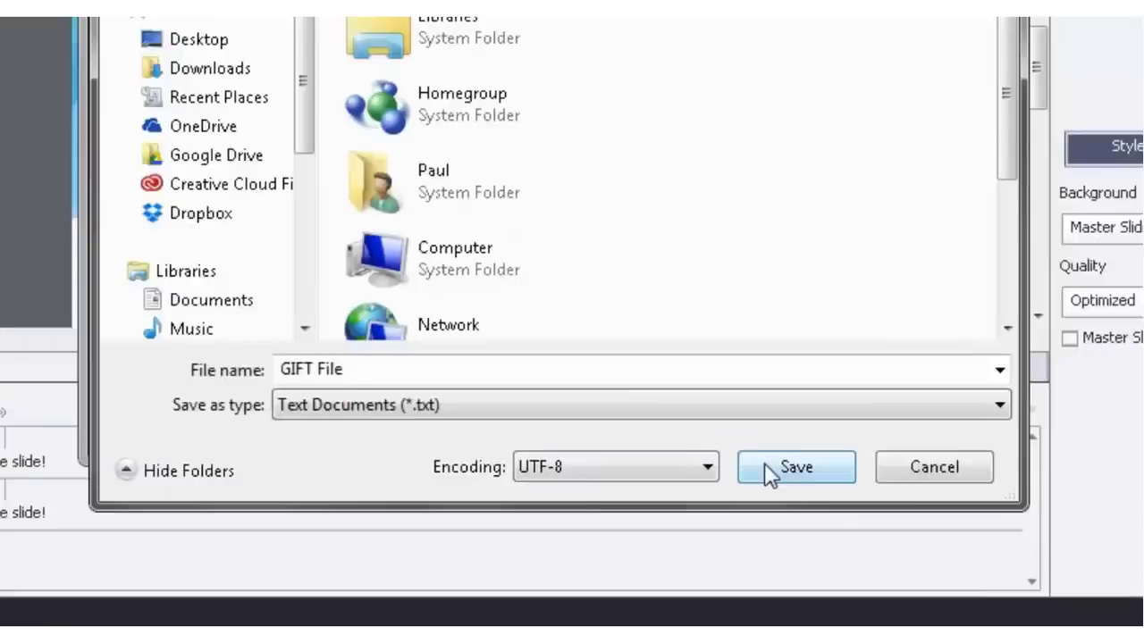
pyautogui.click(873, 395)
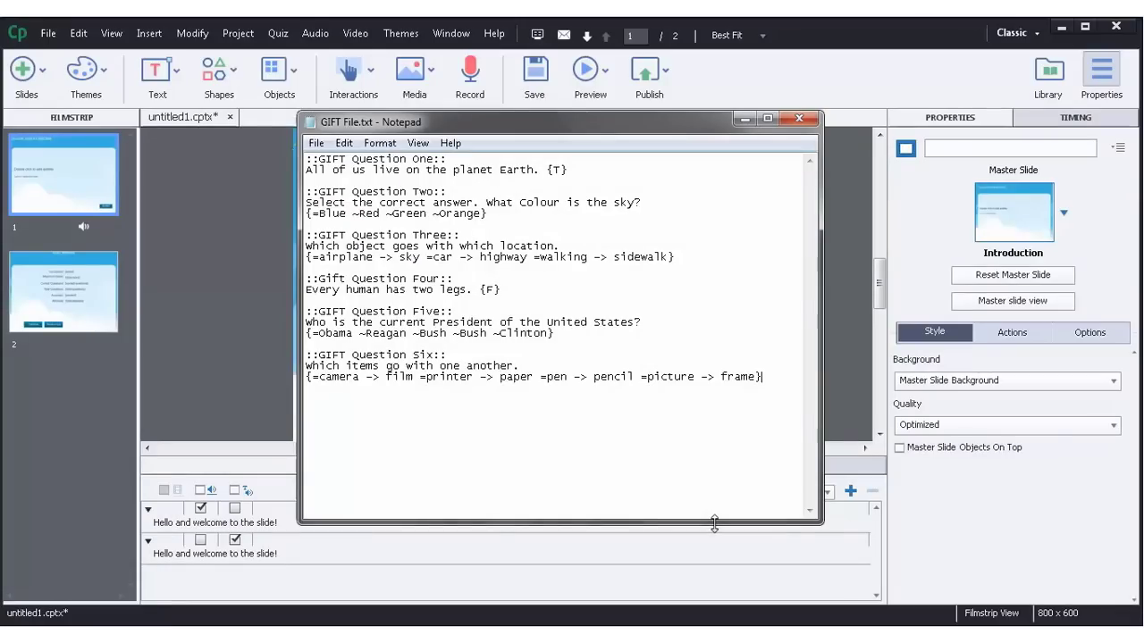
# Step: Close Notepad and import GIFT File.txt from the Desktop as a GIFT format file into the Captivate project
pyautogui.click(799, 119)
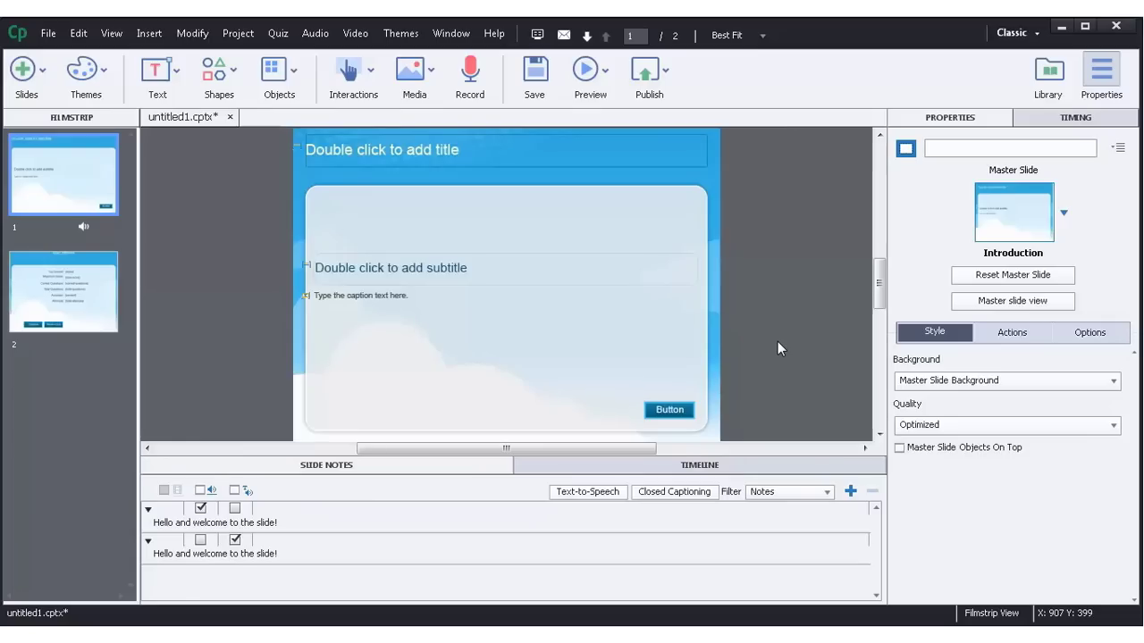
pyautogui.click(278, 33)
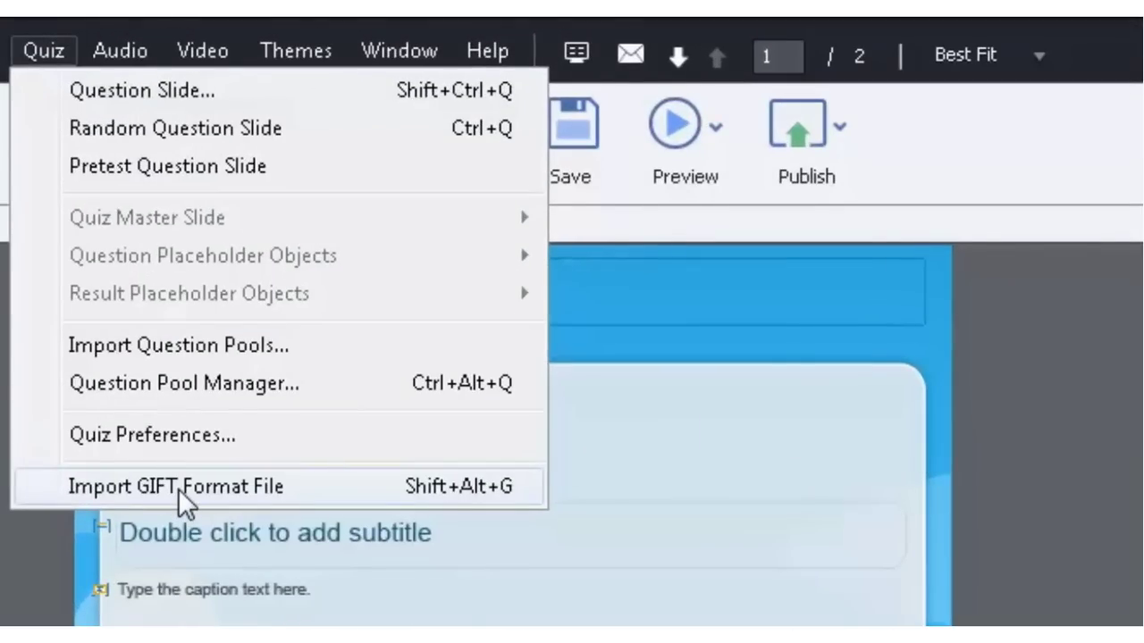
pyautogui.click(178, 489)
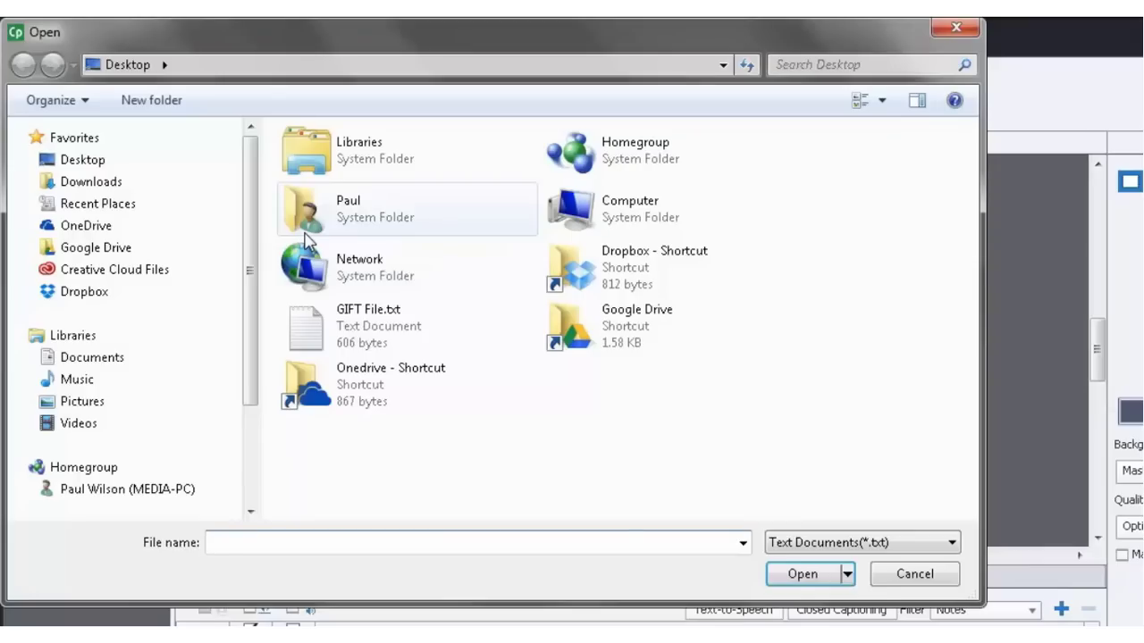
pyautogui.click(307, 339)
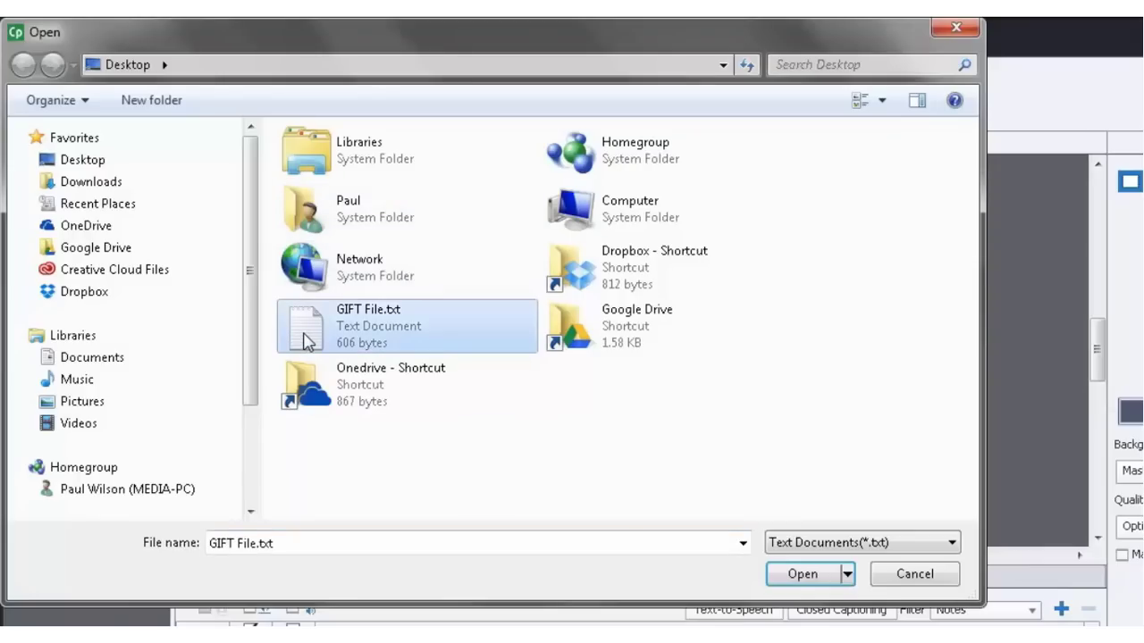
pyautogui.click(811, 579)
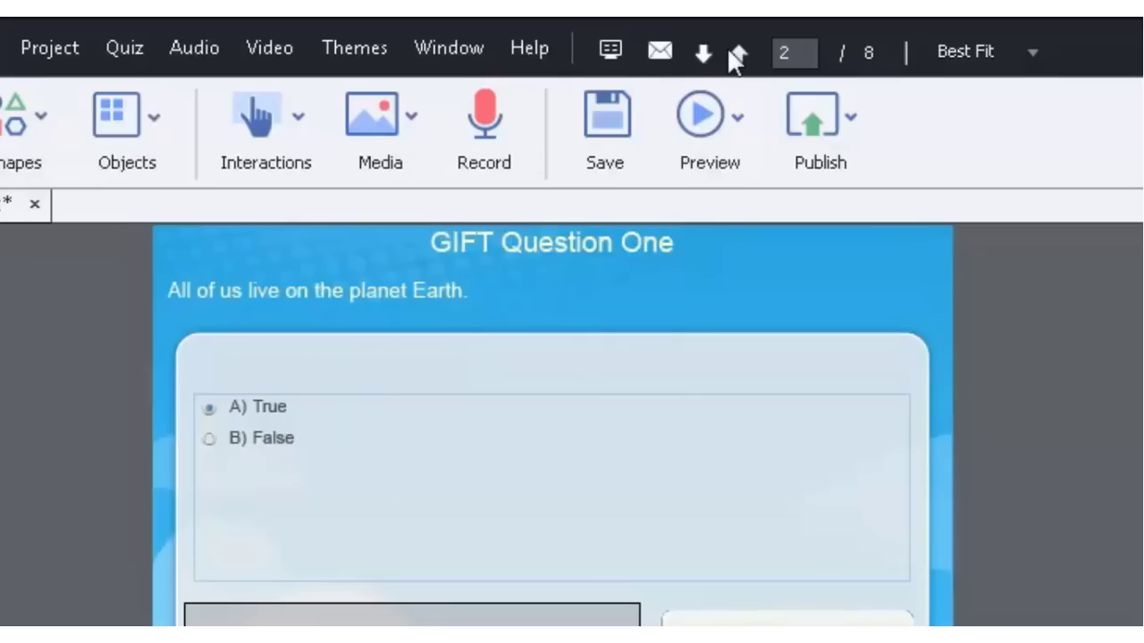
# Step: Go to the GIFT Question Two slide and turn on Shuffle Answers for it
pyautogui.click(704, 56)
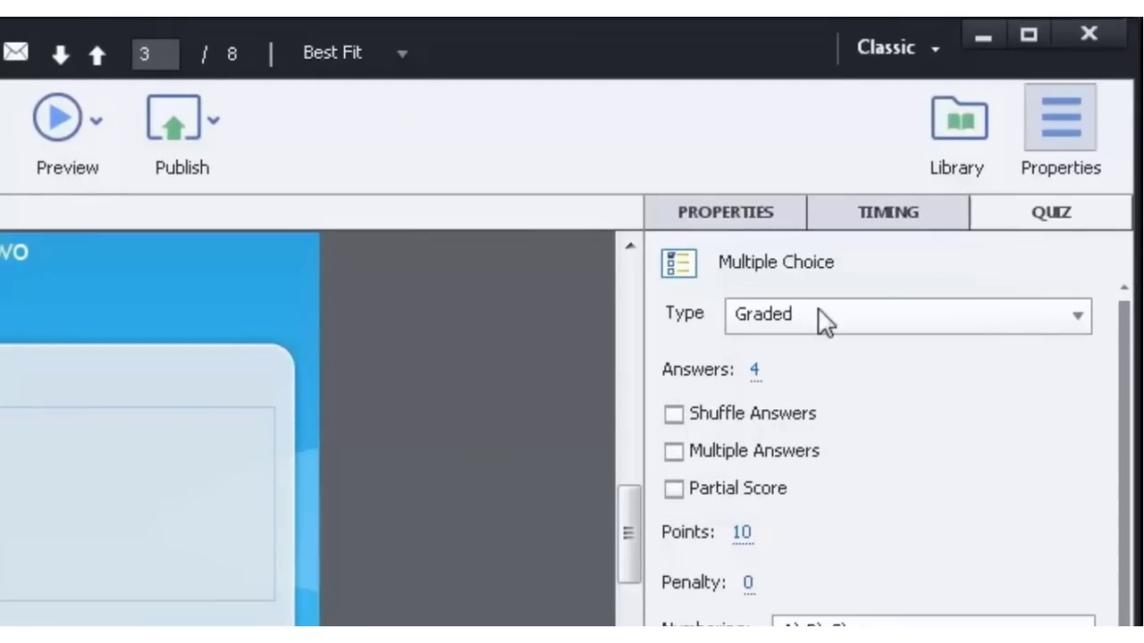
pyautogui.click(748, 418)
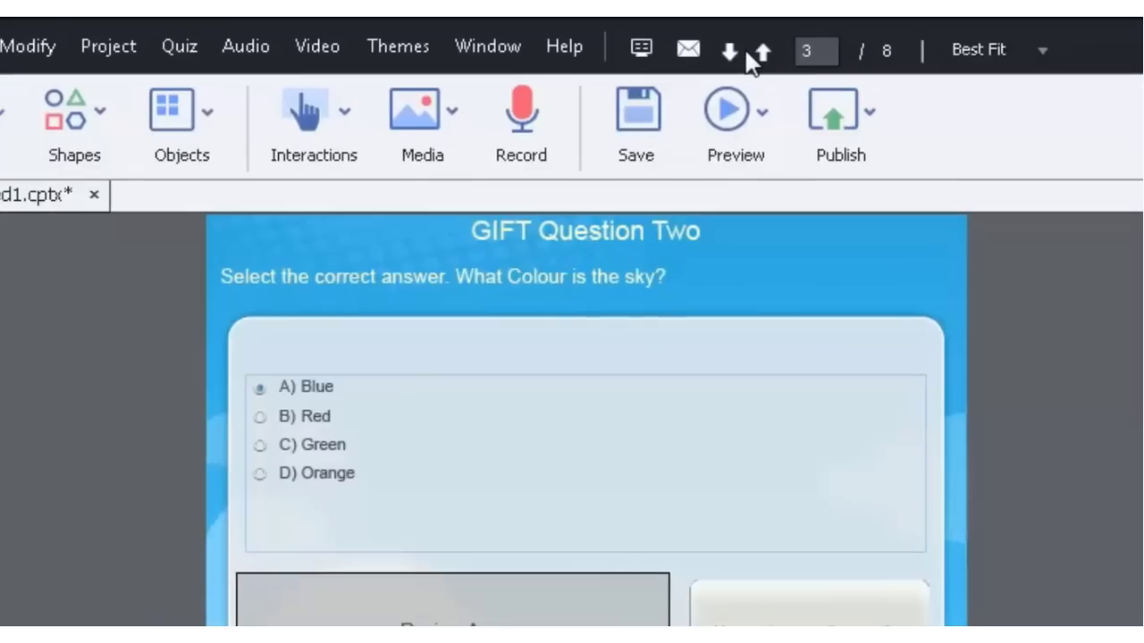
# Step: Turn on Shuffle Answers for the GIFT Question Five slide and go to the GIFT Question Six slide
pyautogui.click(729, 52)
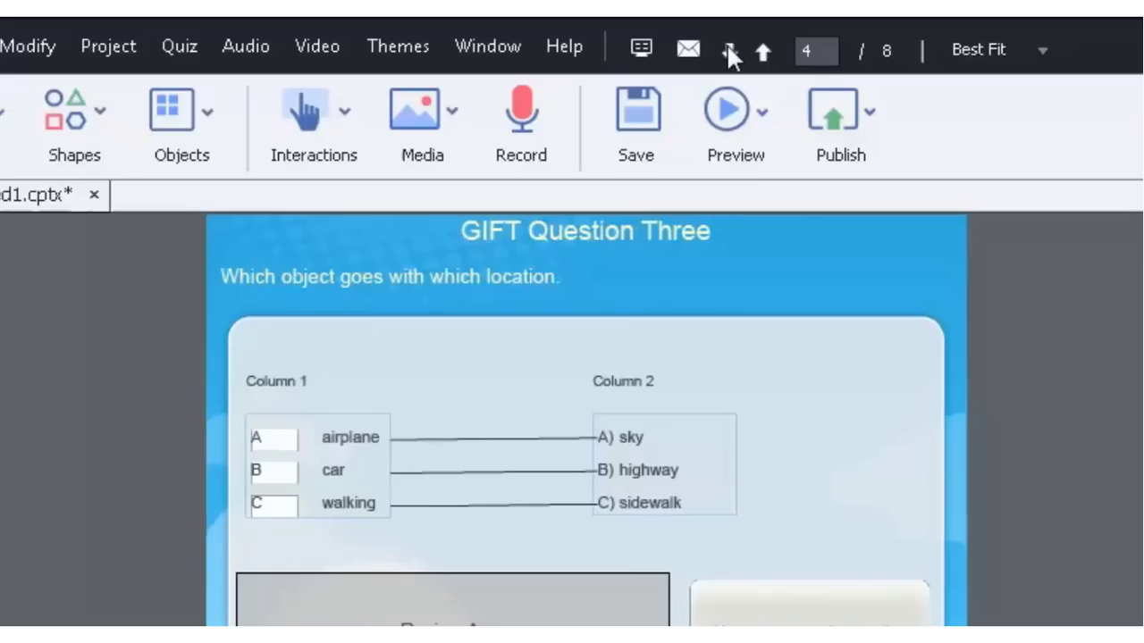
pyautogui.click(729, 53)
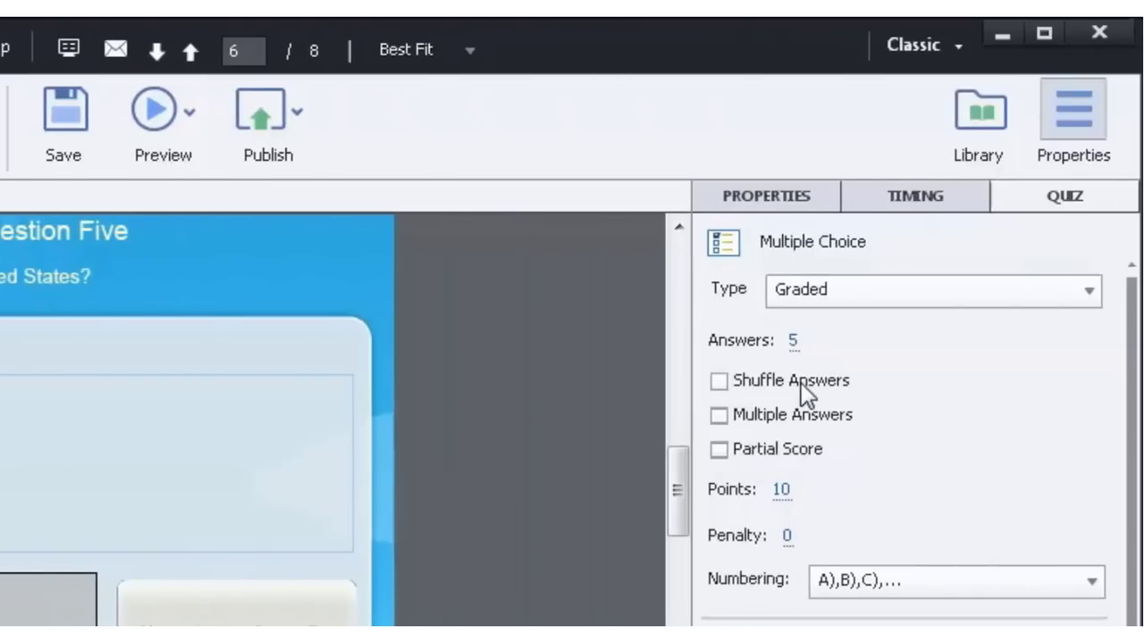
pyautogui.click(801, 382)
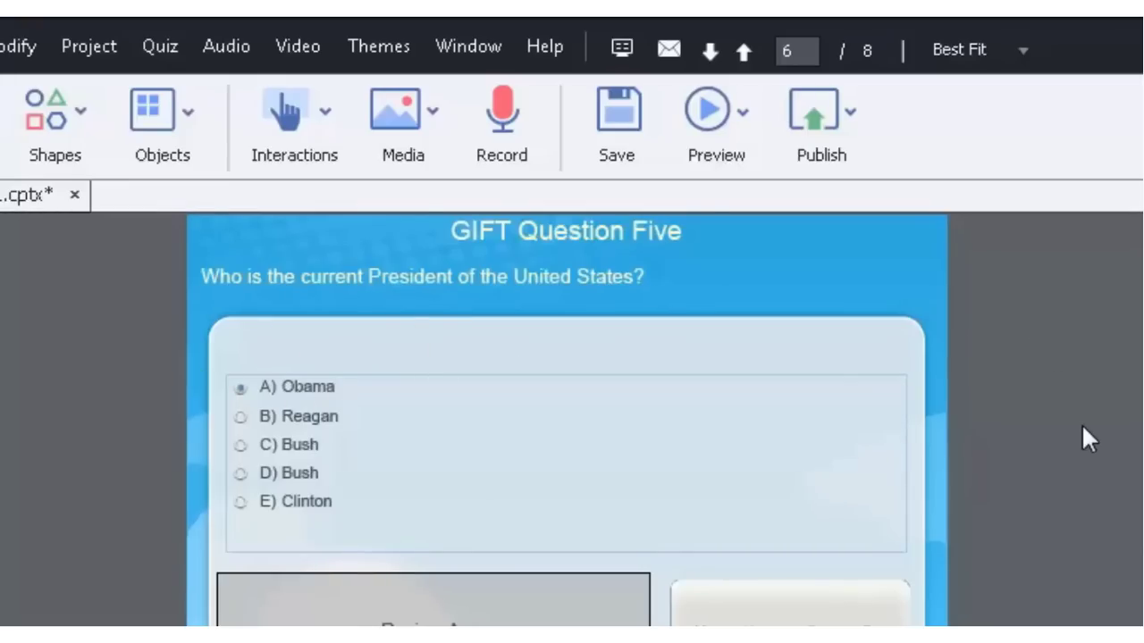
pyautogui.click(710, 55)
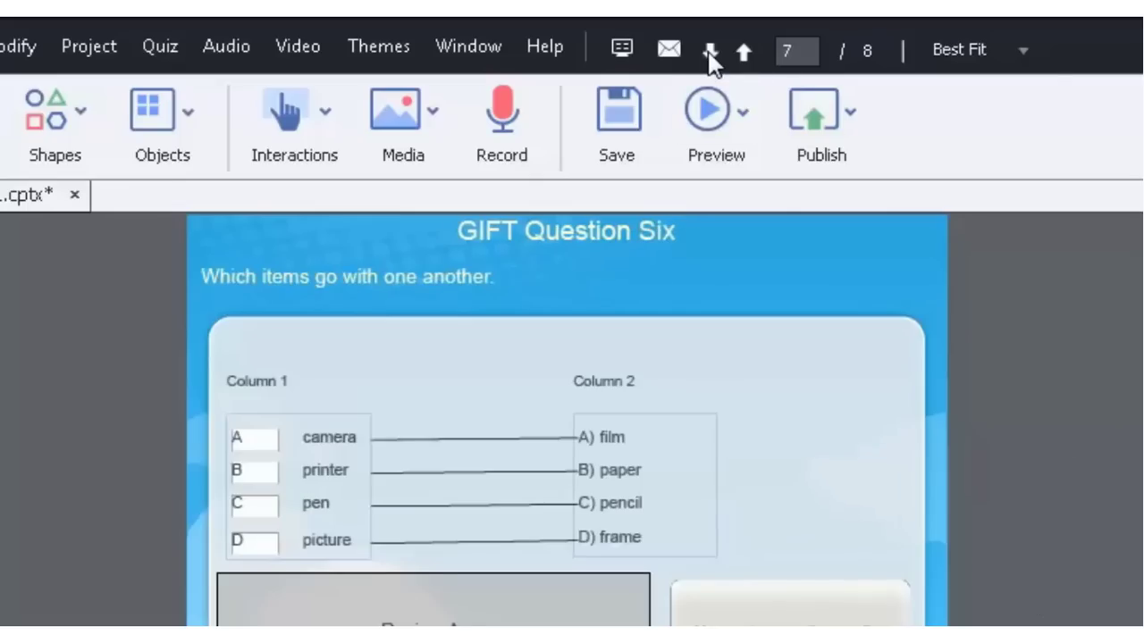